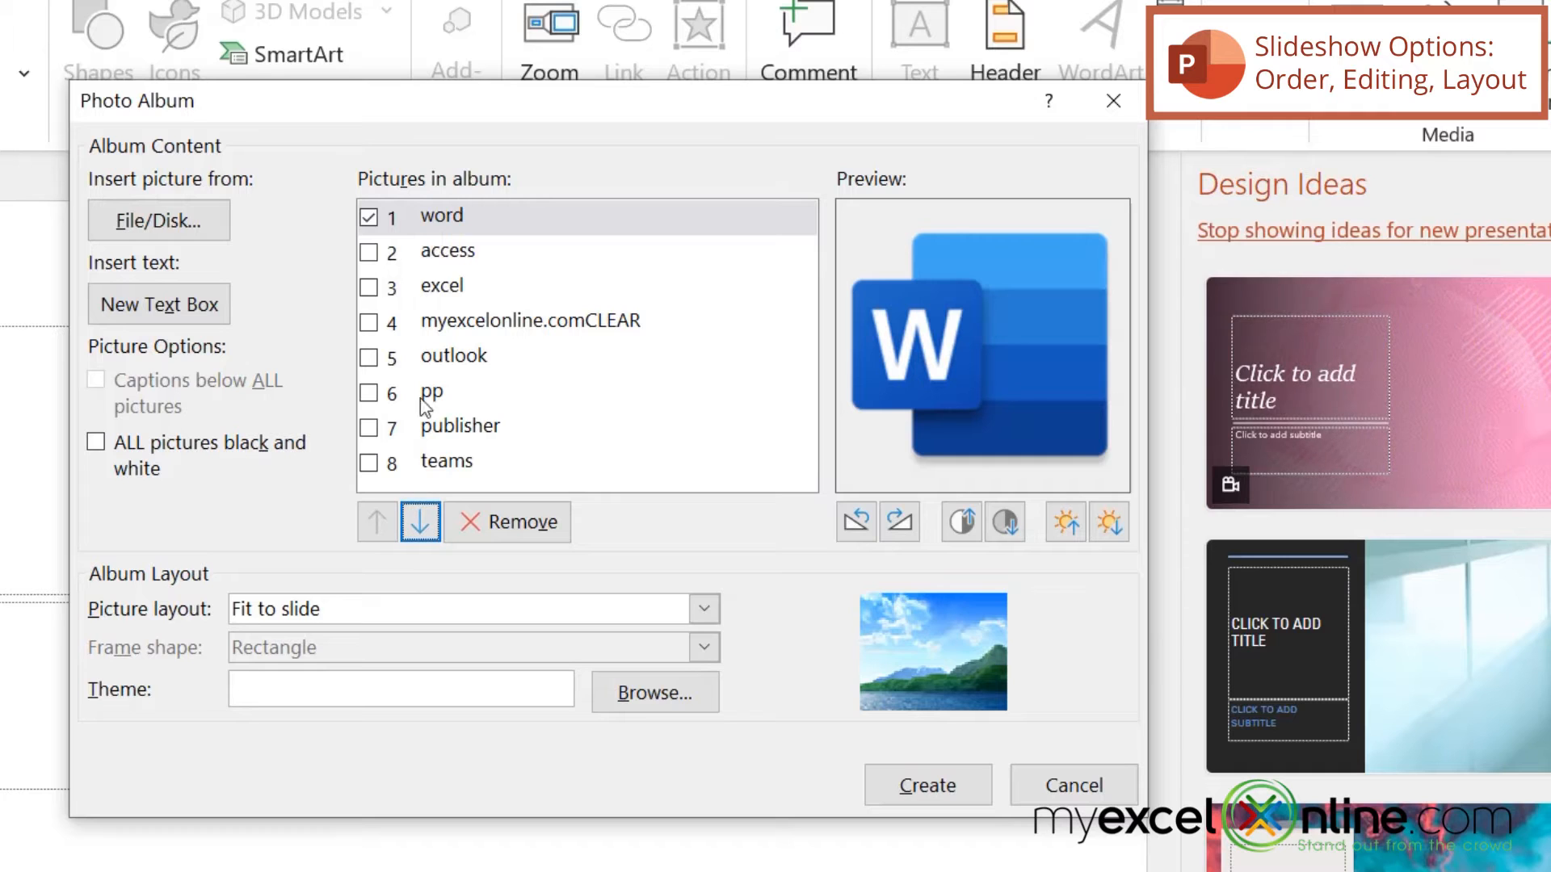
Step: Move the excel picture up to second place and the outlook picture up to fourth place in the album order
left_click(369, 288)
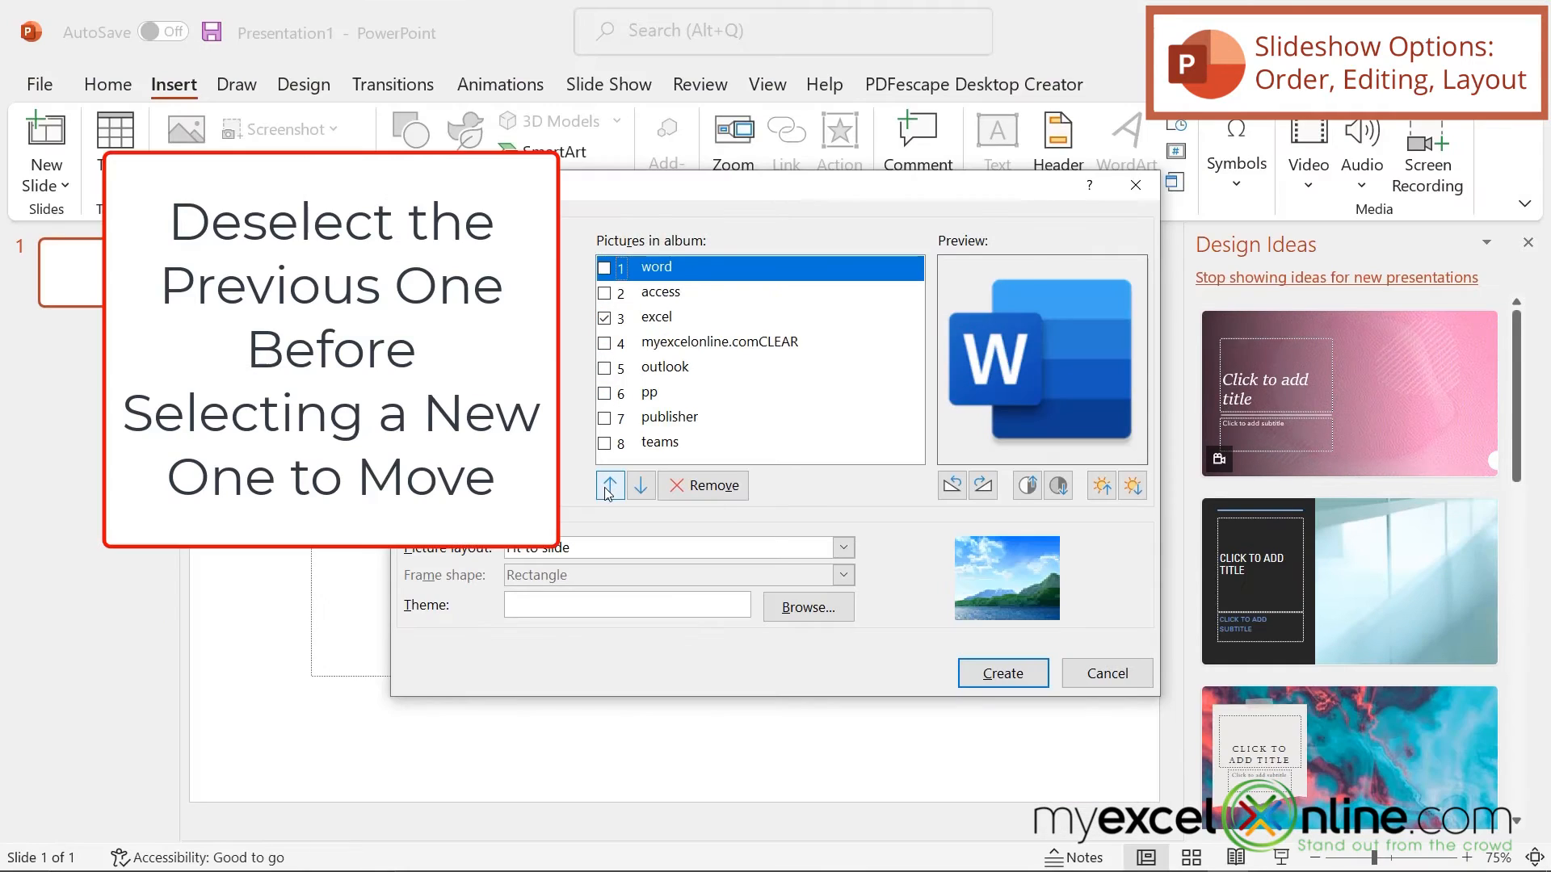
left_click(375, 525)
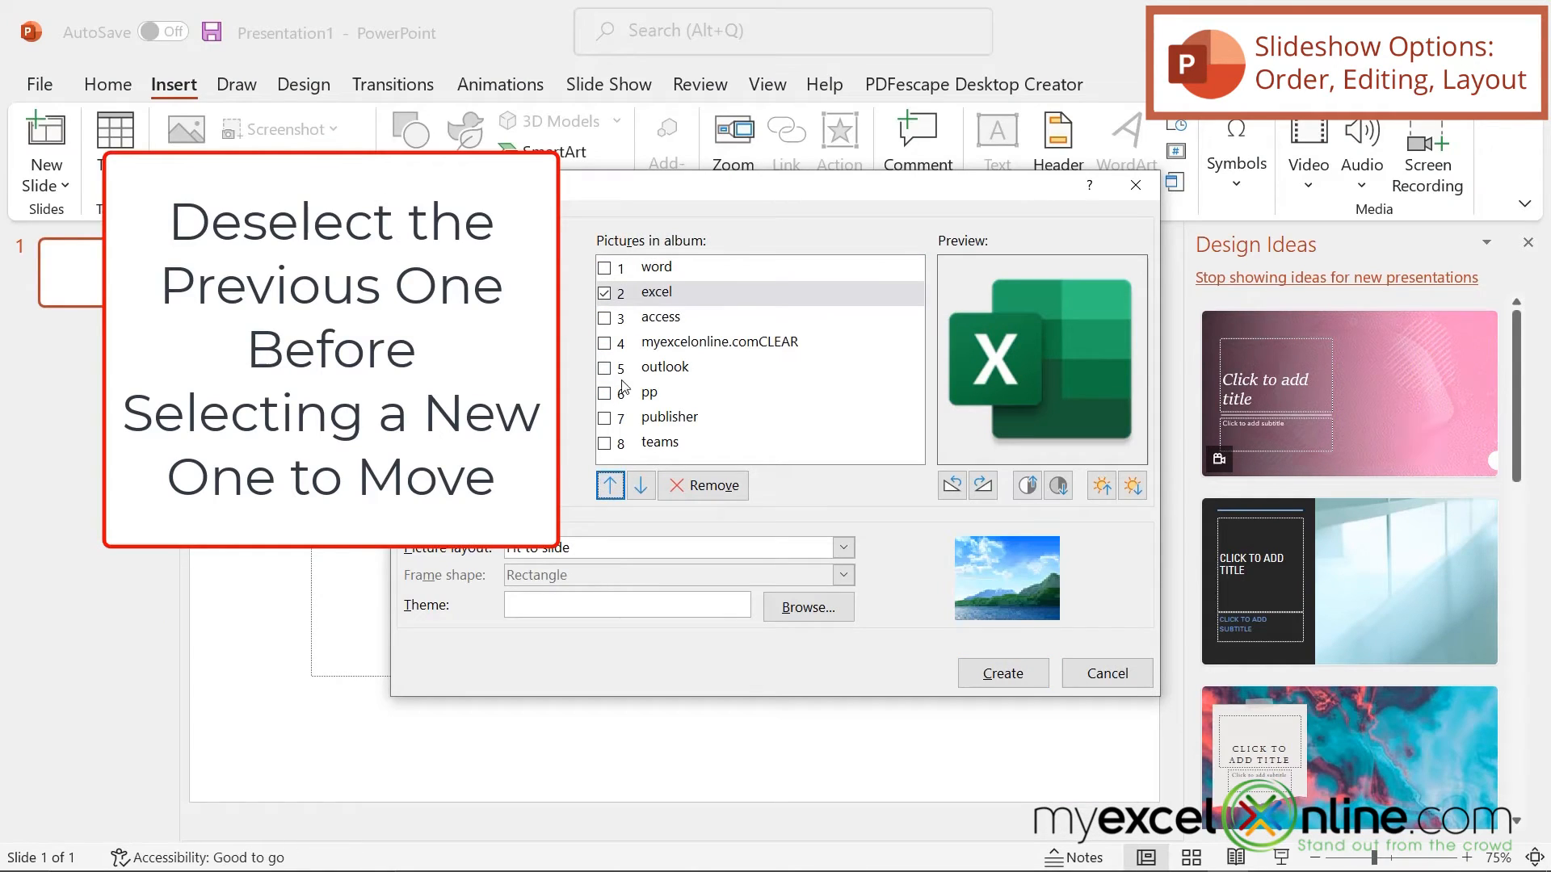
left_click(604, 369)
left_click(604, 293)
left_click(606, 487)
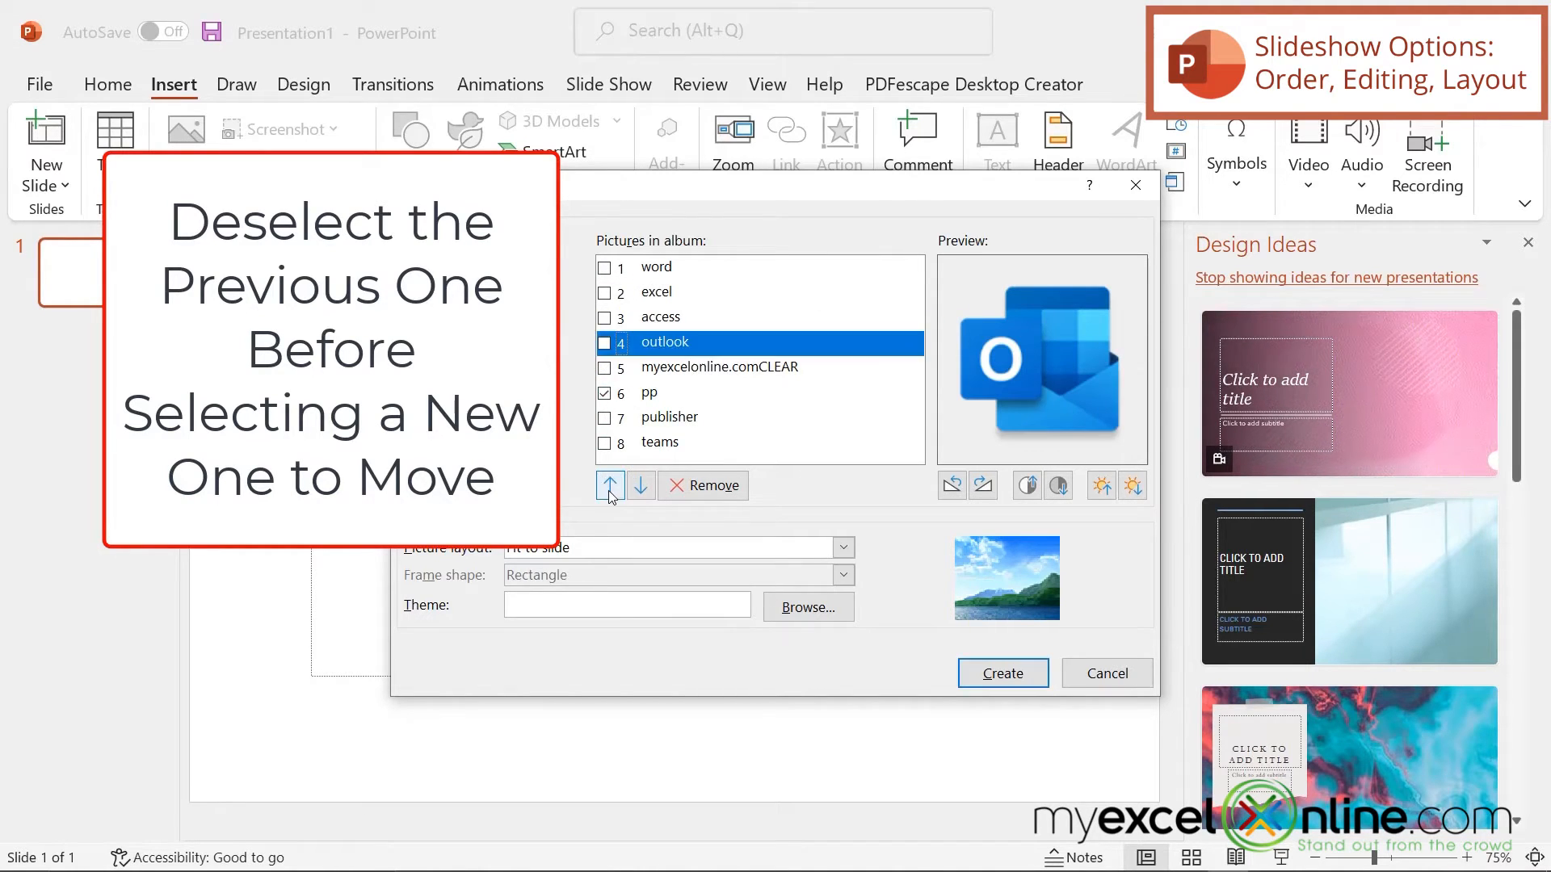
left_click(610, 488)
Step: Move the myexcelonline.comCLEAR picture down to the last place in the album
left_click(706, 391)
left_click(641, 486)
left_click(641, 486)
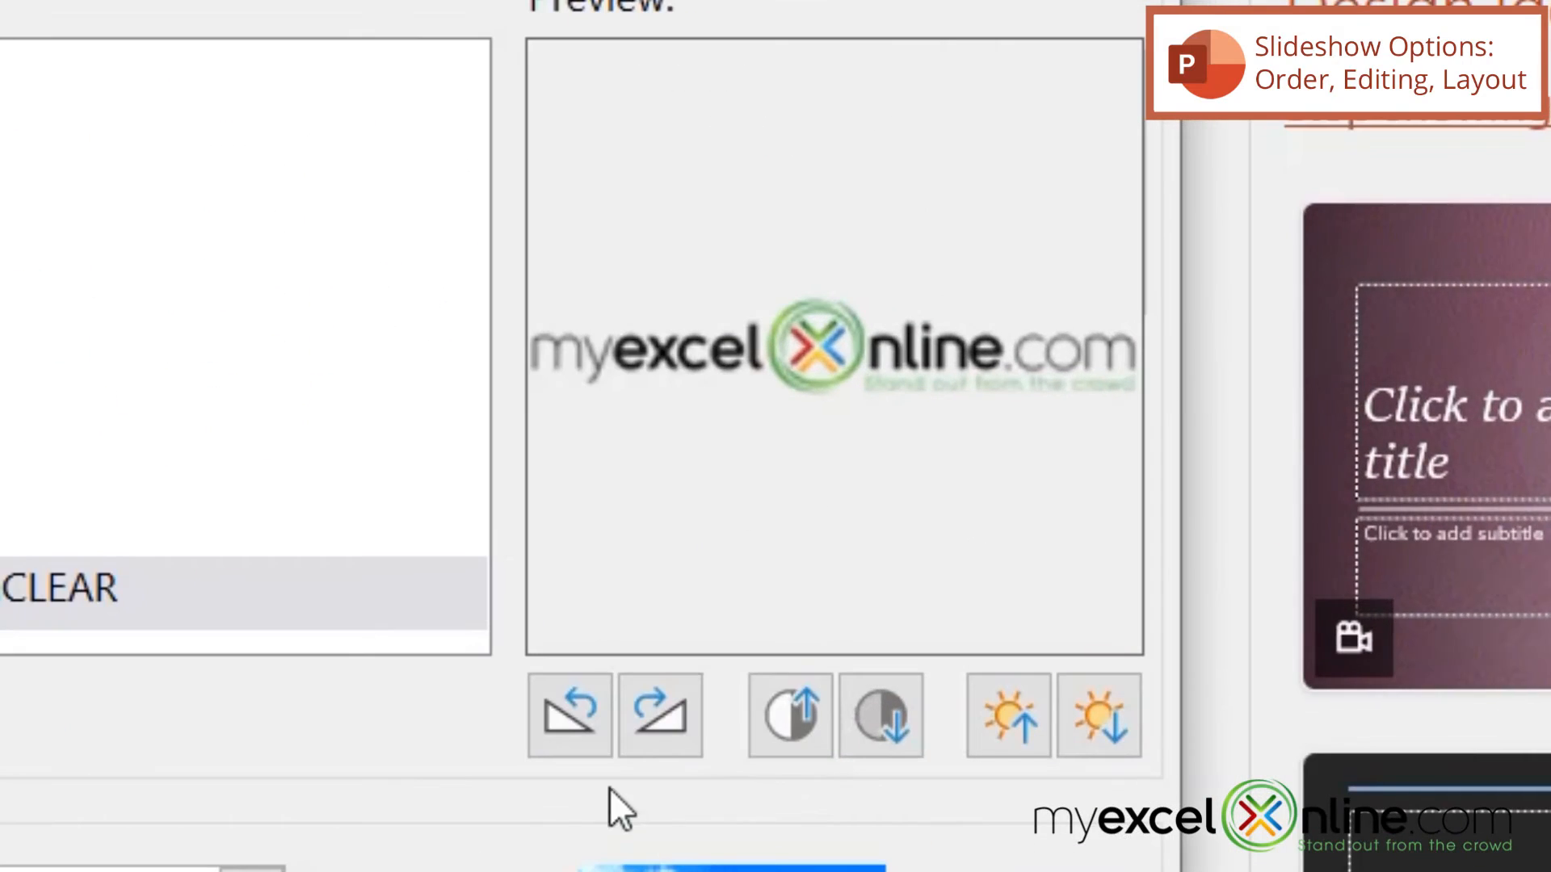
Step: Rotate the myexcelonline.comCLEAR picture counterclockwise through a full turn and lower its brightness by one level
left_click(555, 735)
left_click(555, 735)
left_click(555, 735)
left_click(555, 735)
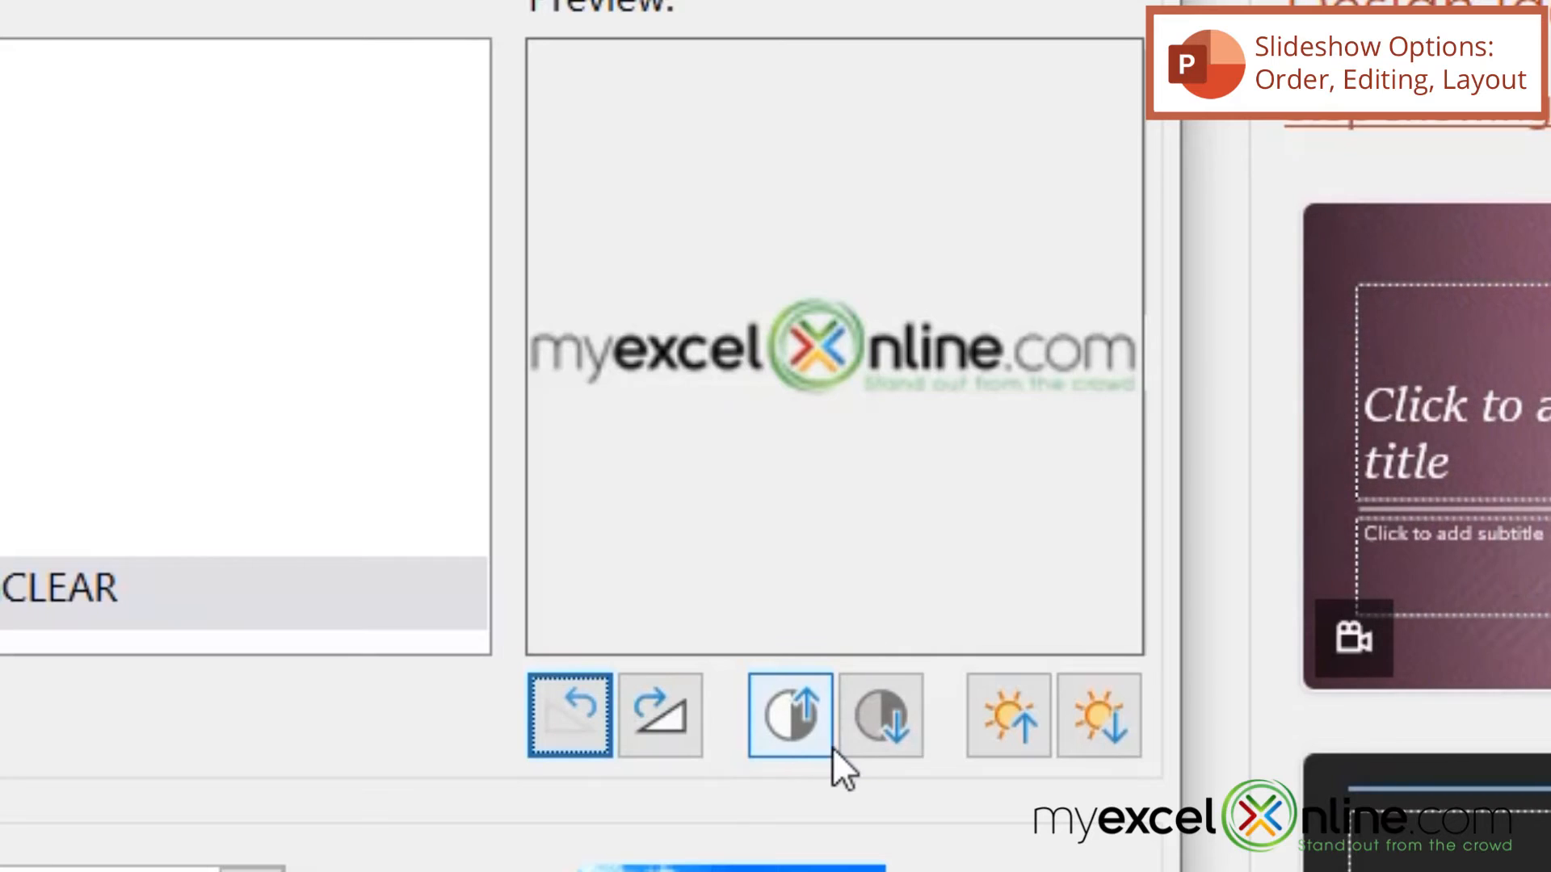
left_click(1099, 721)
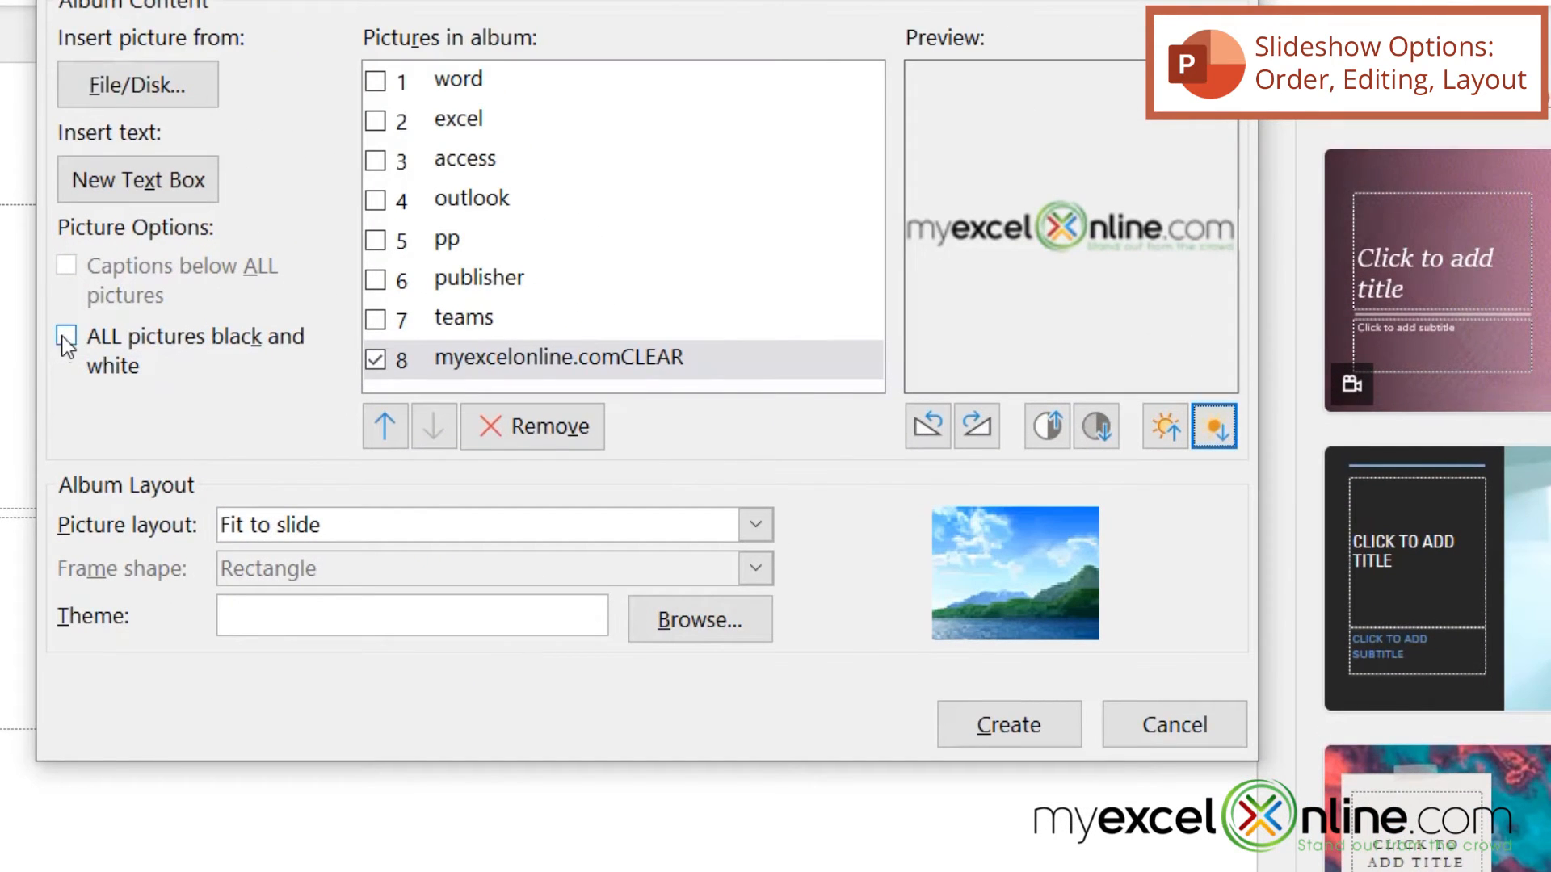
Step: Set the album's picture layout to Fit to slide and create the photo album
left_click(272, 394)
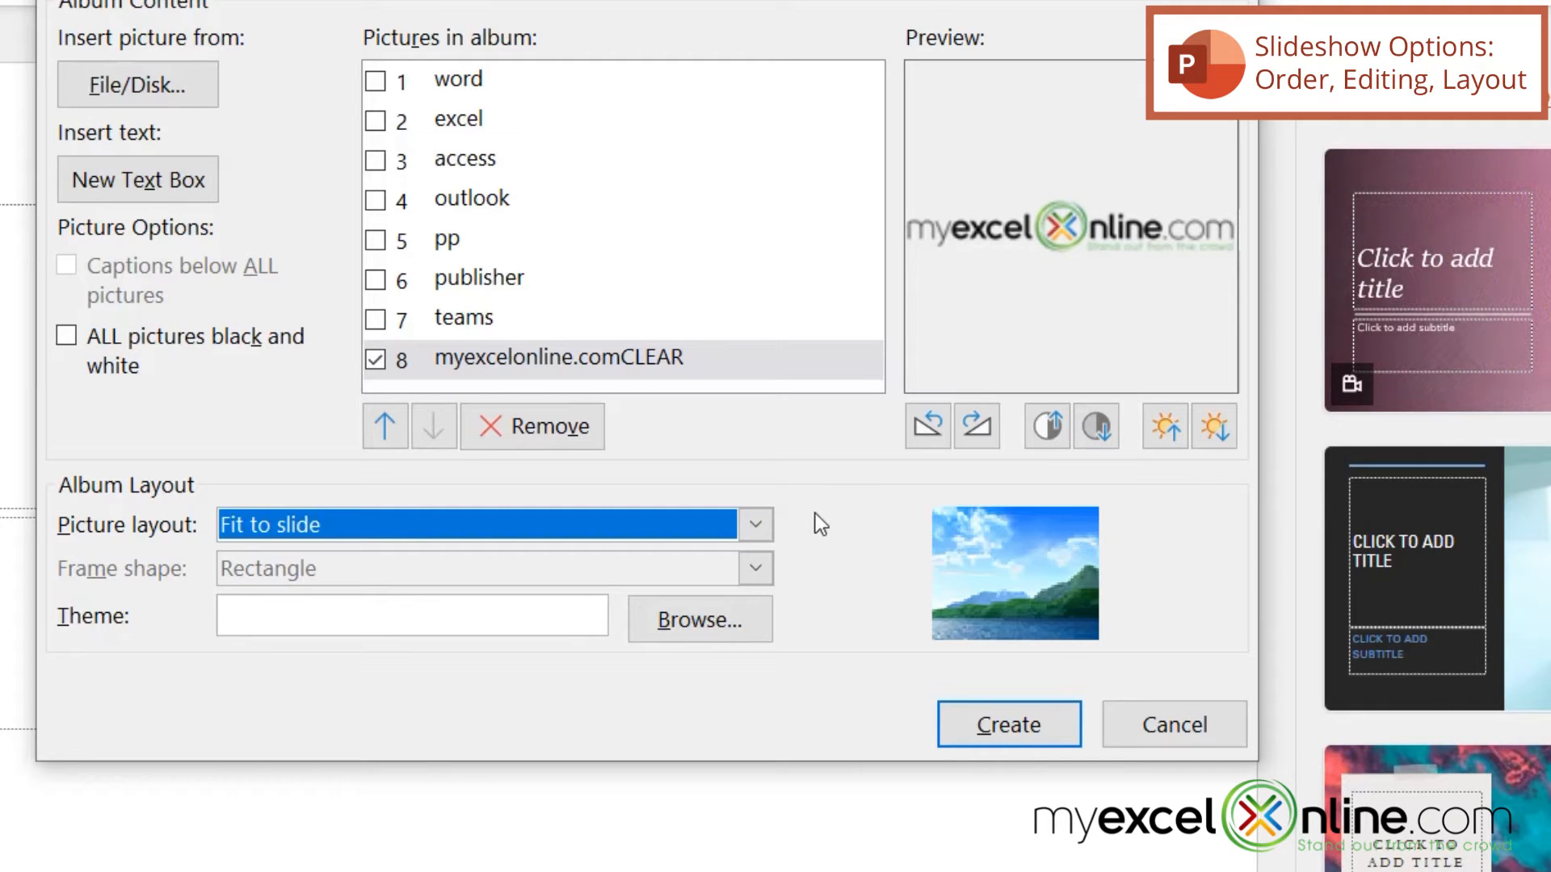
left_click(758, 528)
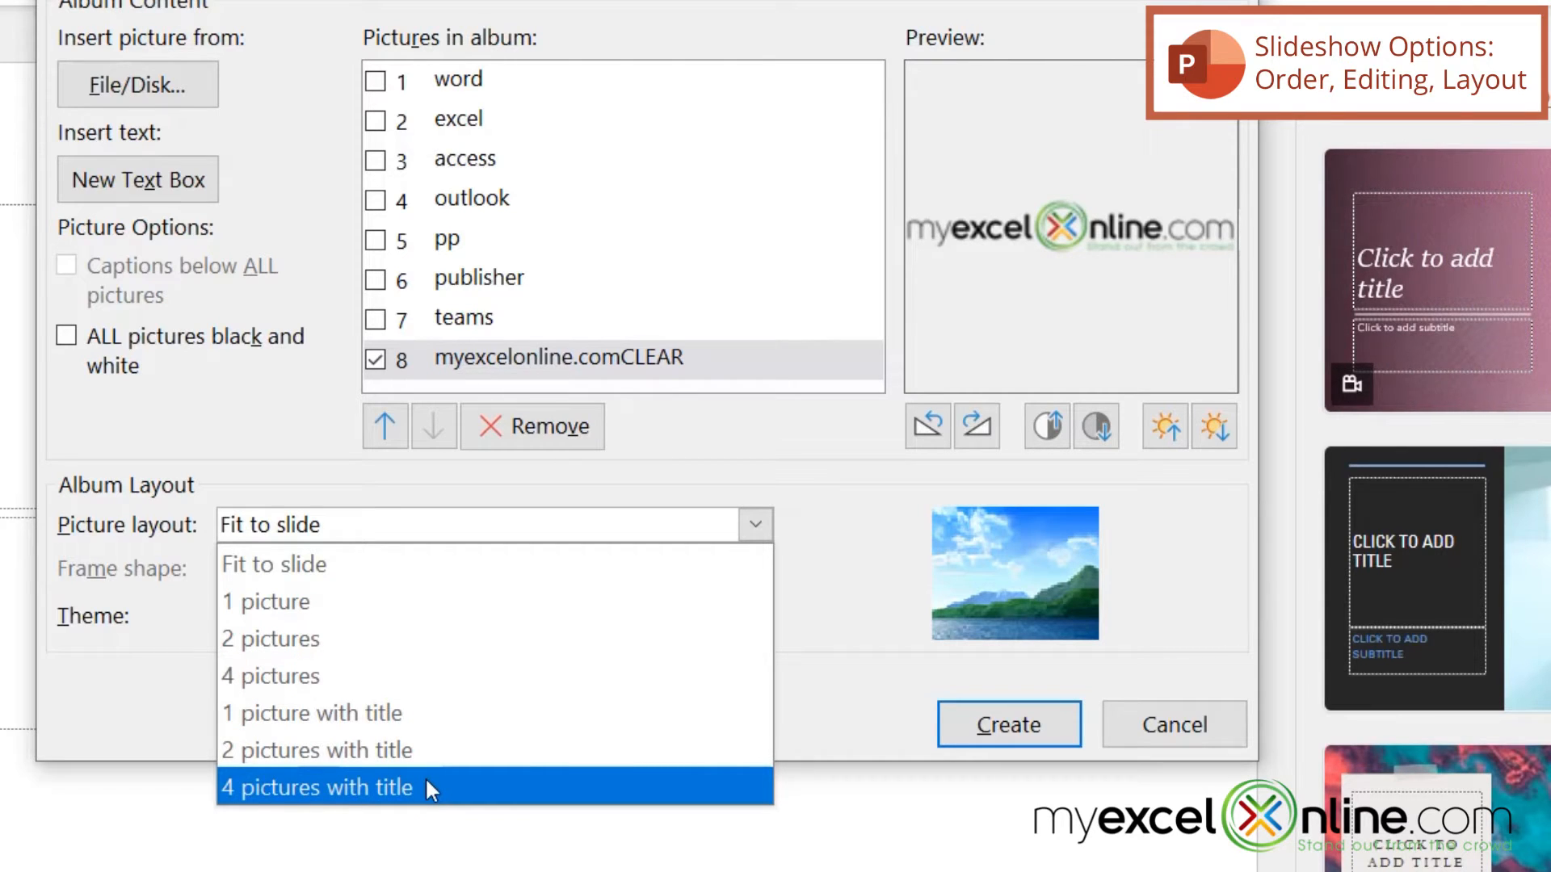
left_click(315, 568)
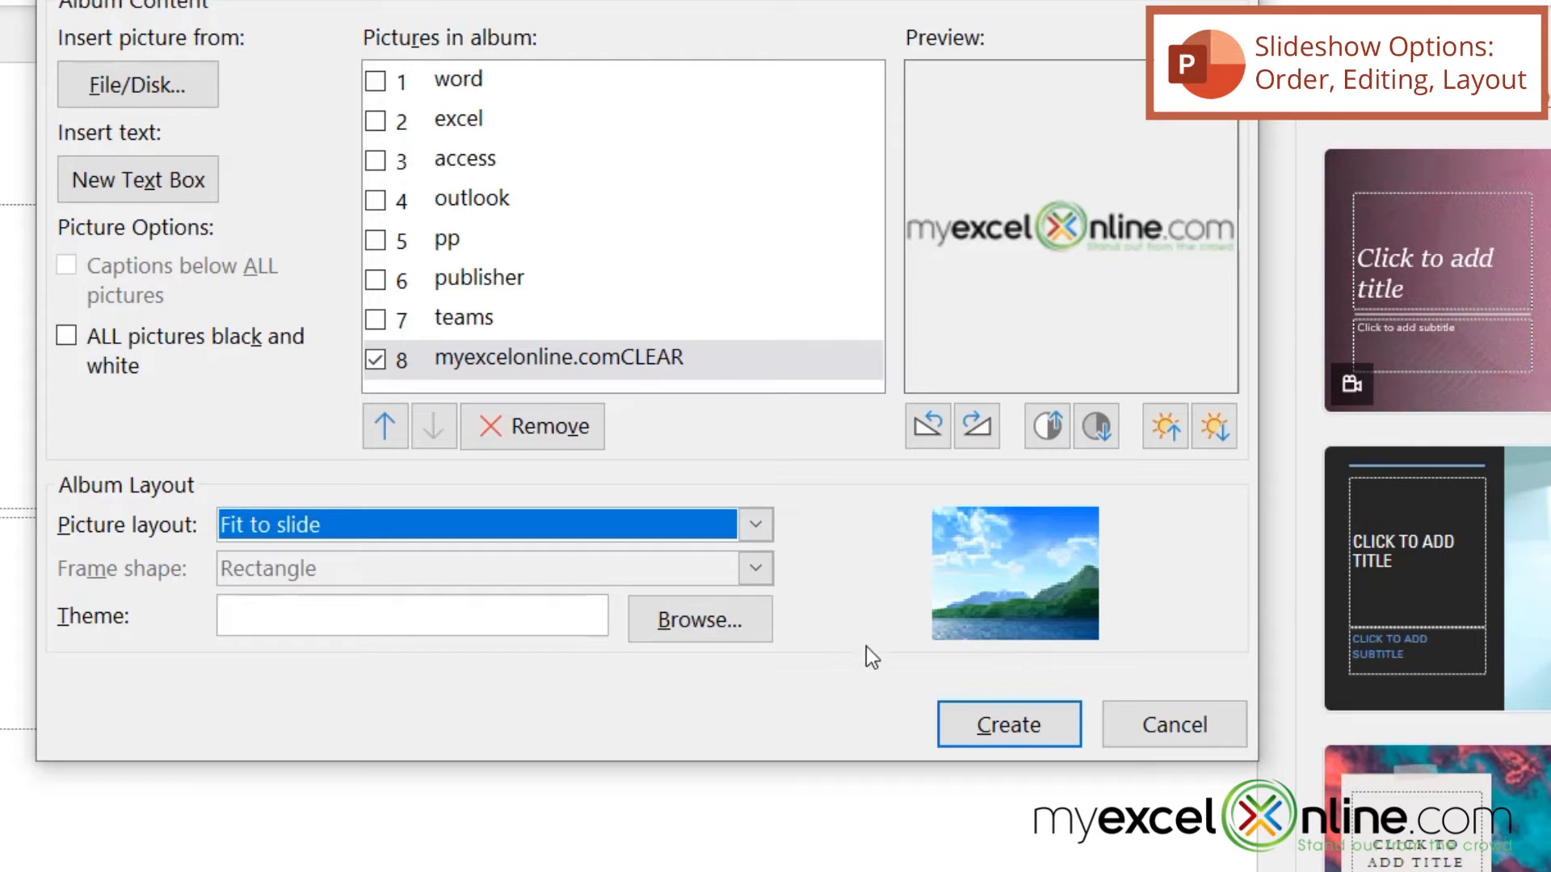
left_click(987, 726)
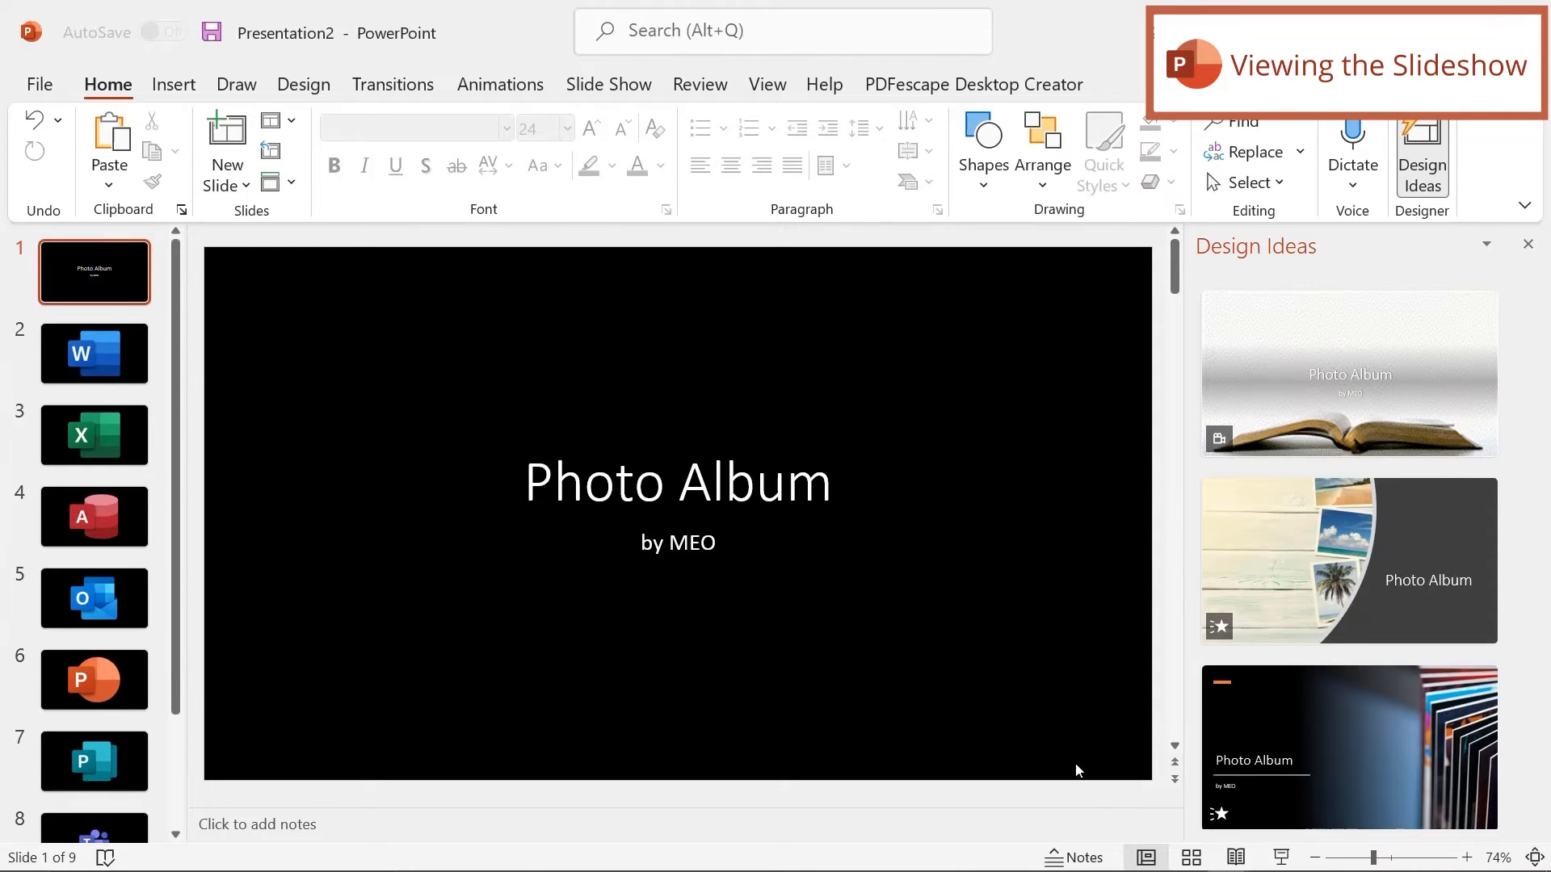
Step: Play the photo album as a slide show, advance through every slide to the final logo slide, and end the show
left_click(1281, 858)
left_click(1274, 861)
left_click(1274, 862)
left_click(1274, 862)
left_click(1277, 861)
left_click(1276, 861)
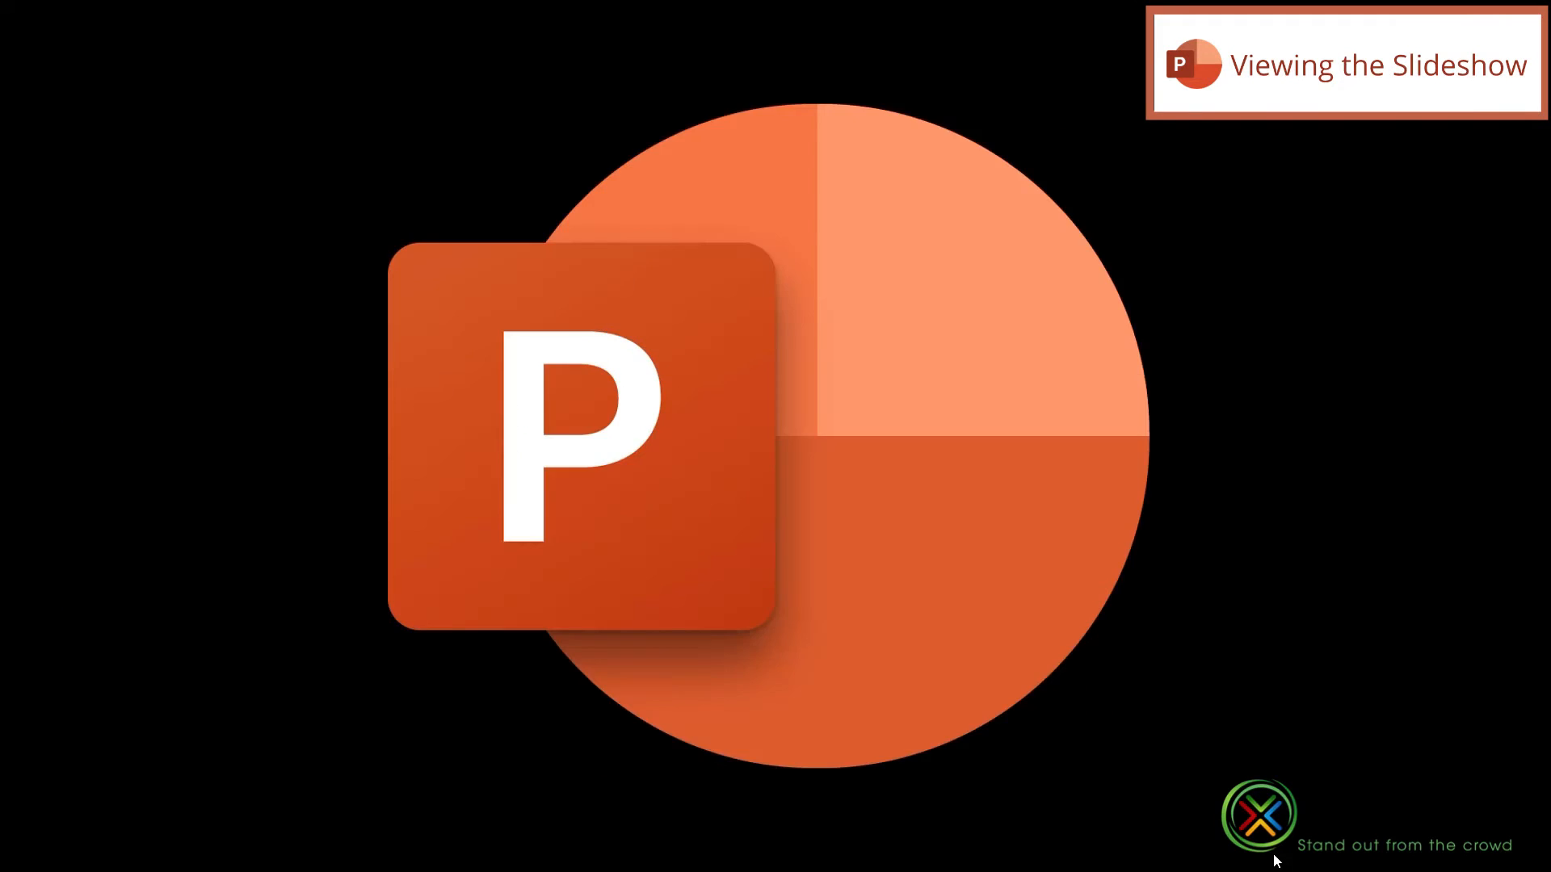
left_click(1276, 861)
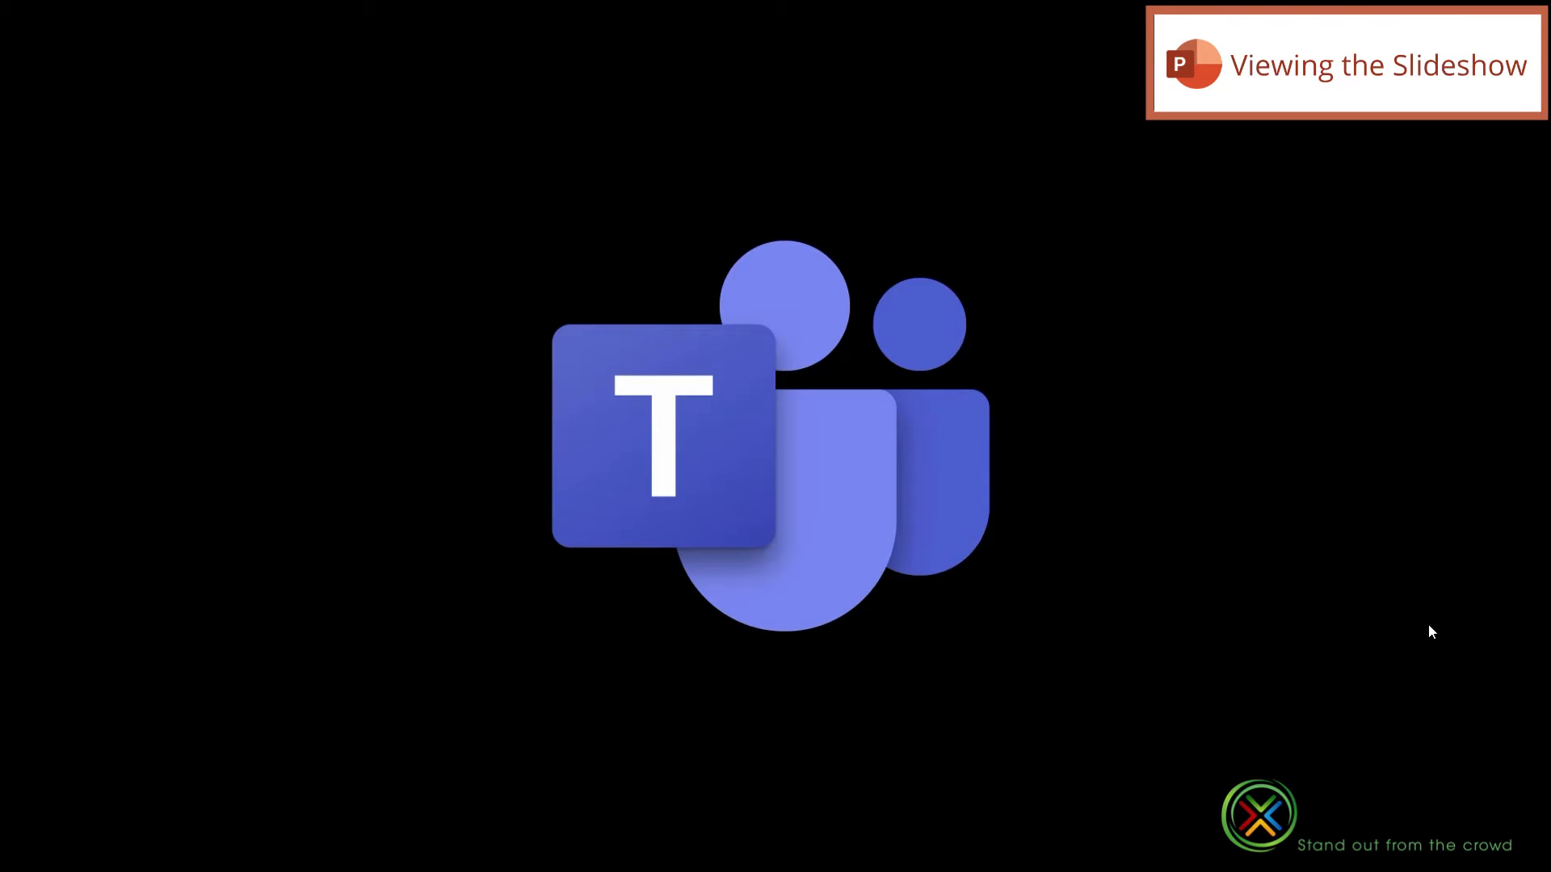
left_click(1429, 625)
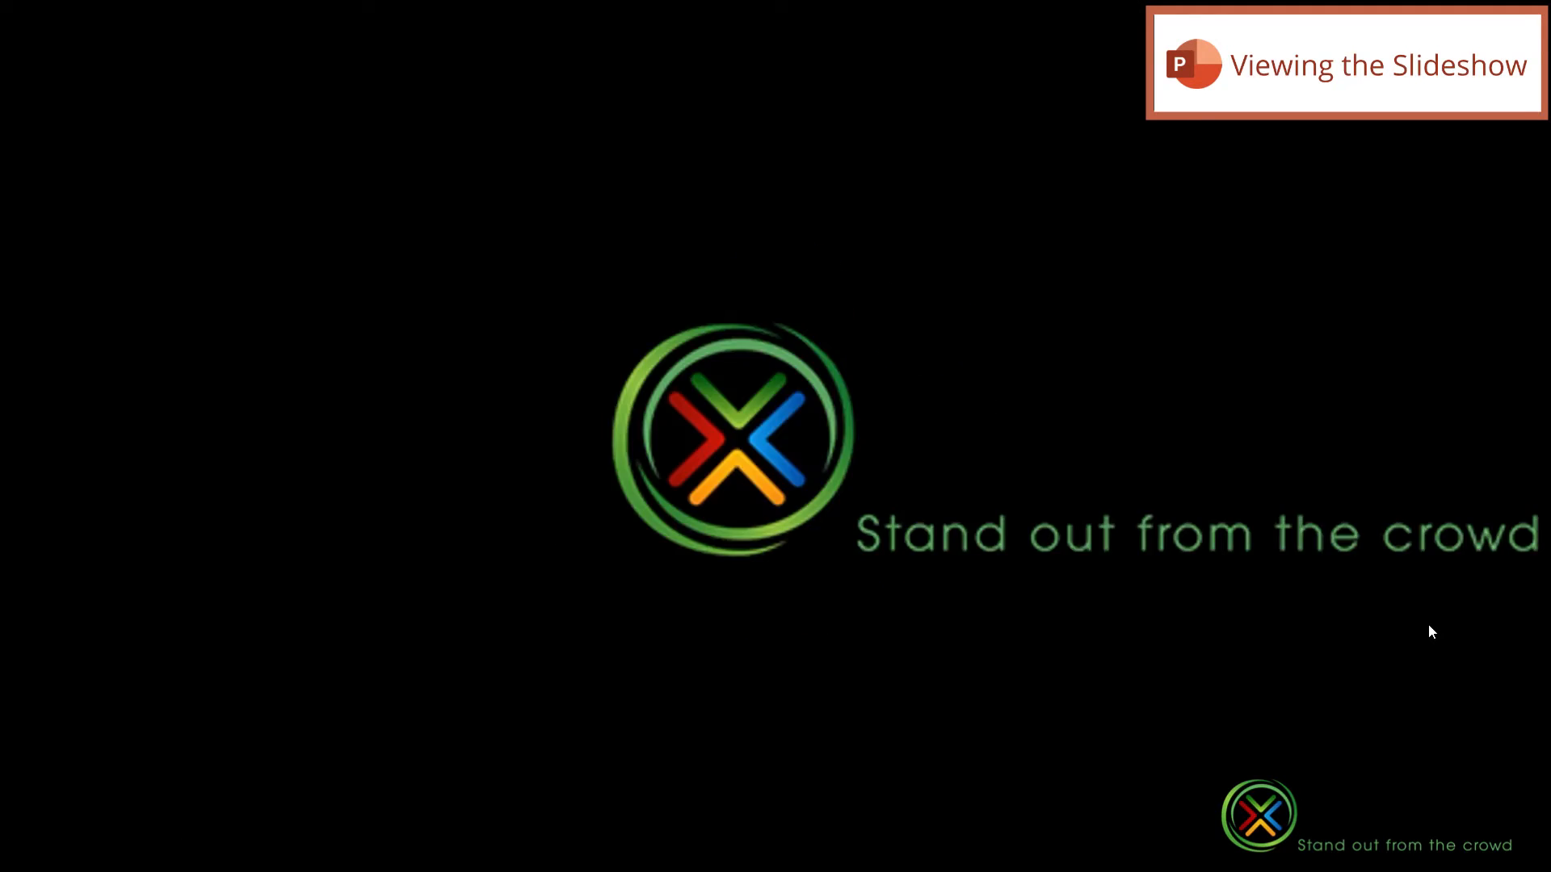
left_click(1429, 625)
left_click(1429, 625)
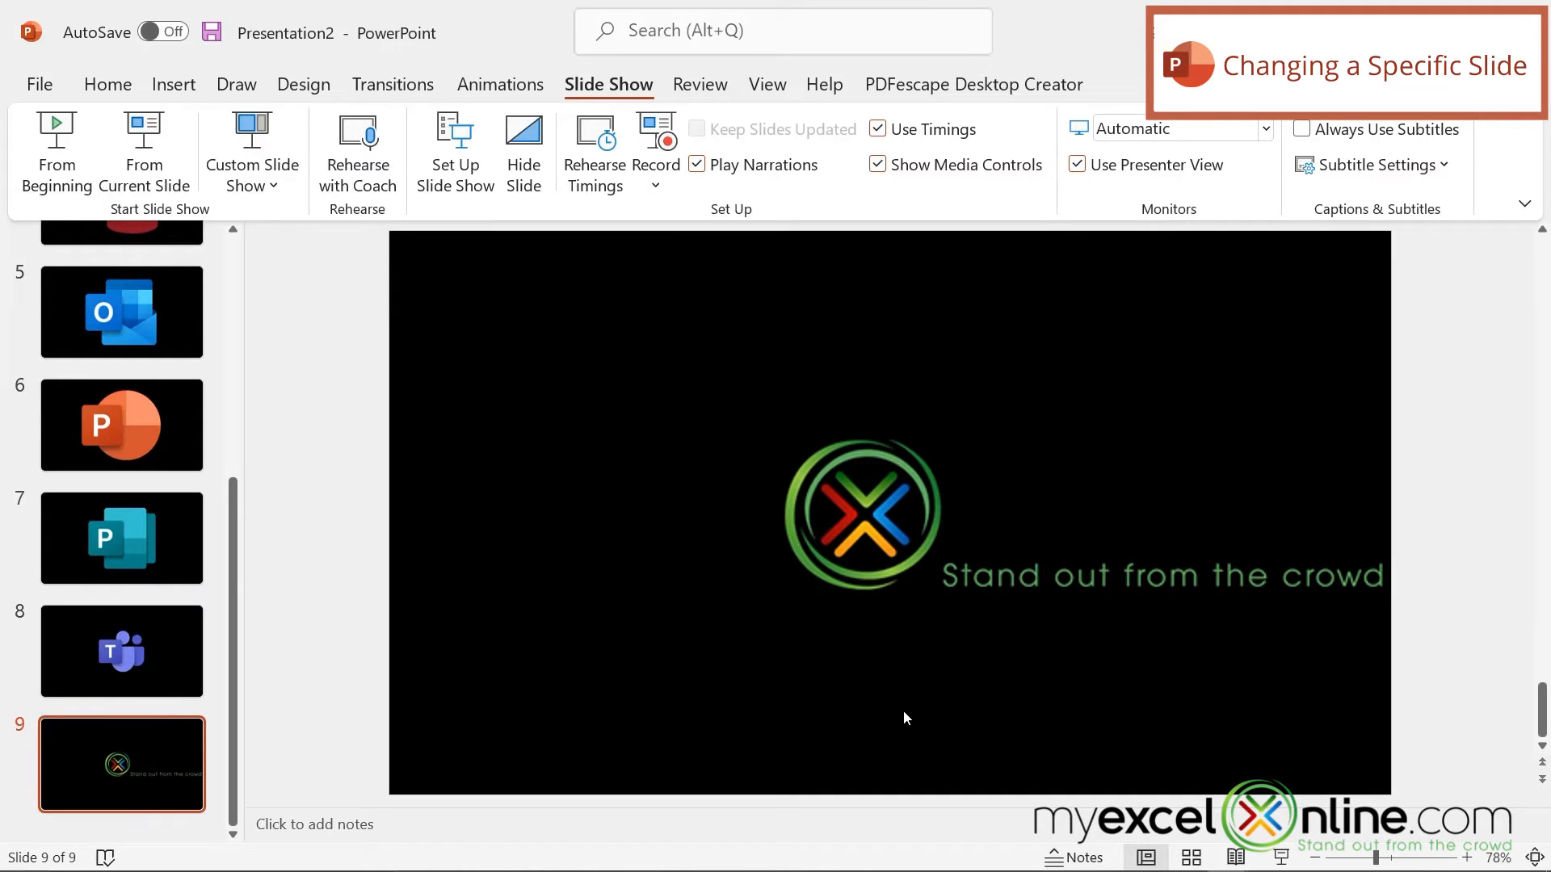
Step: Format the background of the logo slide, slide 9, with a solid fill in White, Text 1
right_click(1004, 308)
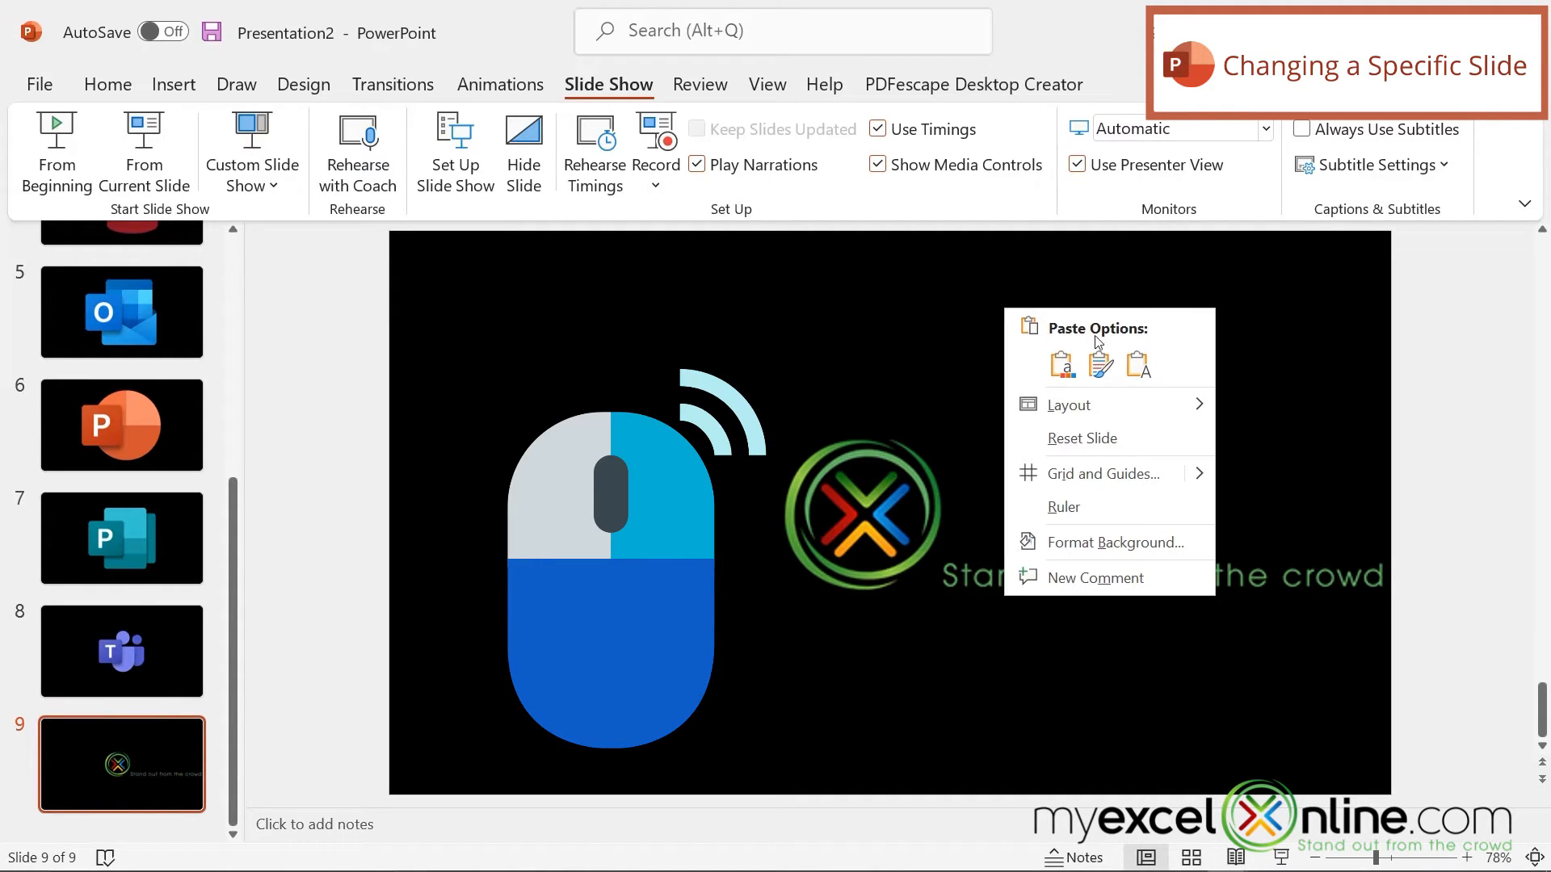
left_click(1115, 542)
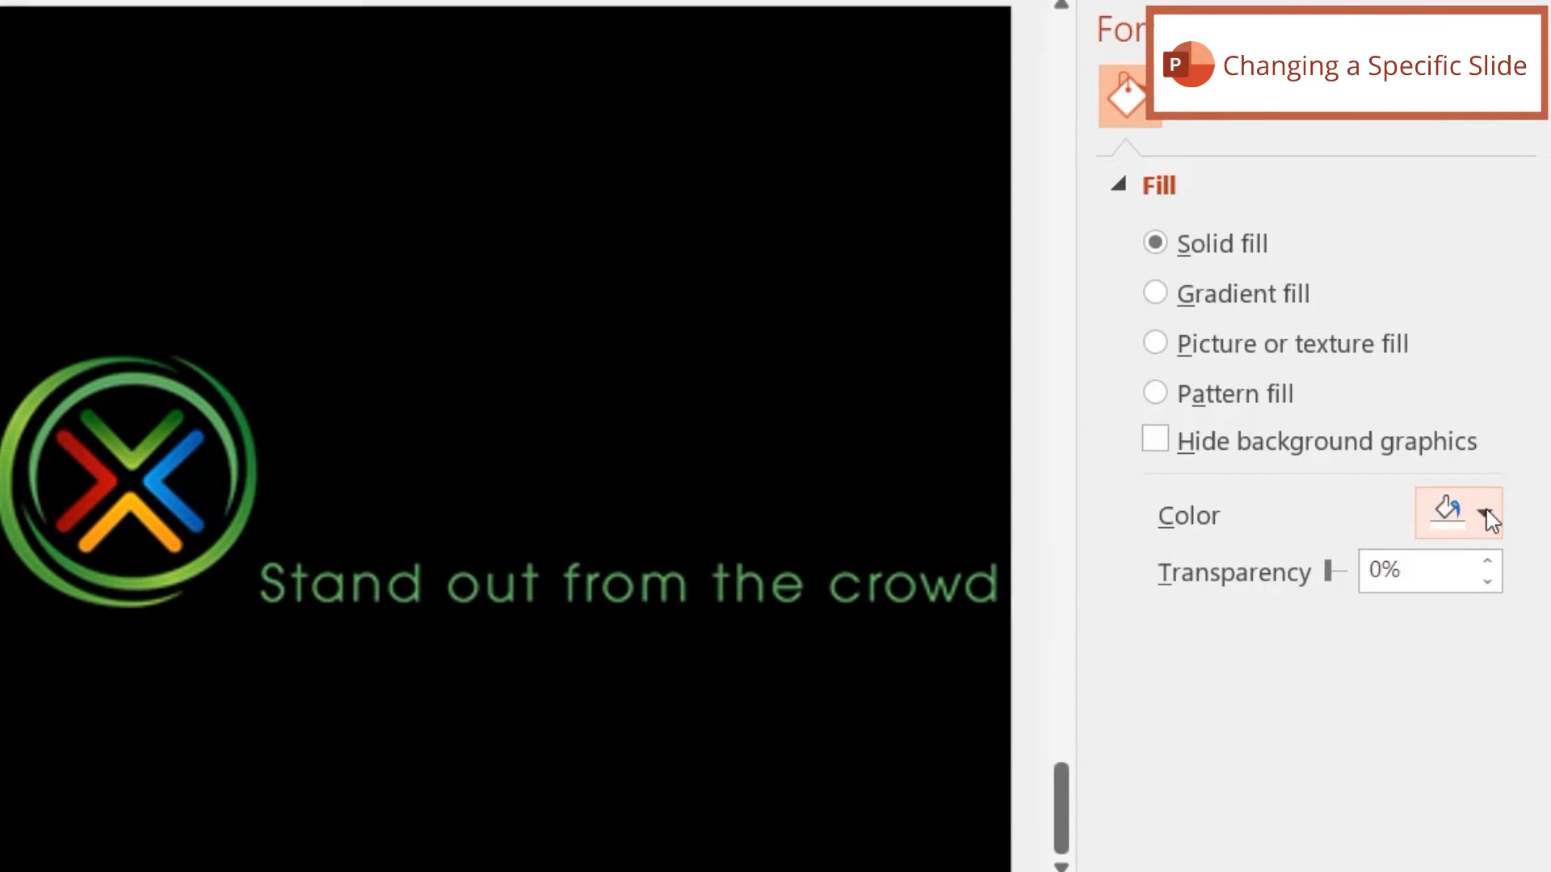
left_click(1486, 517)
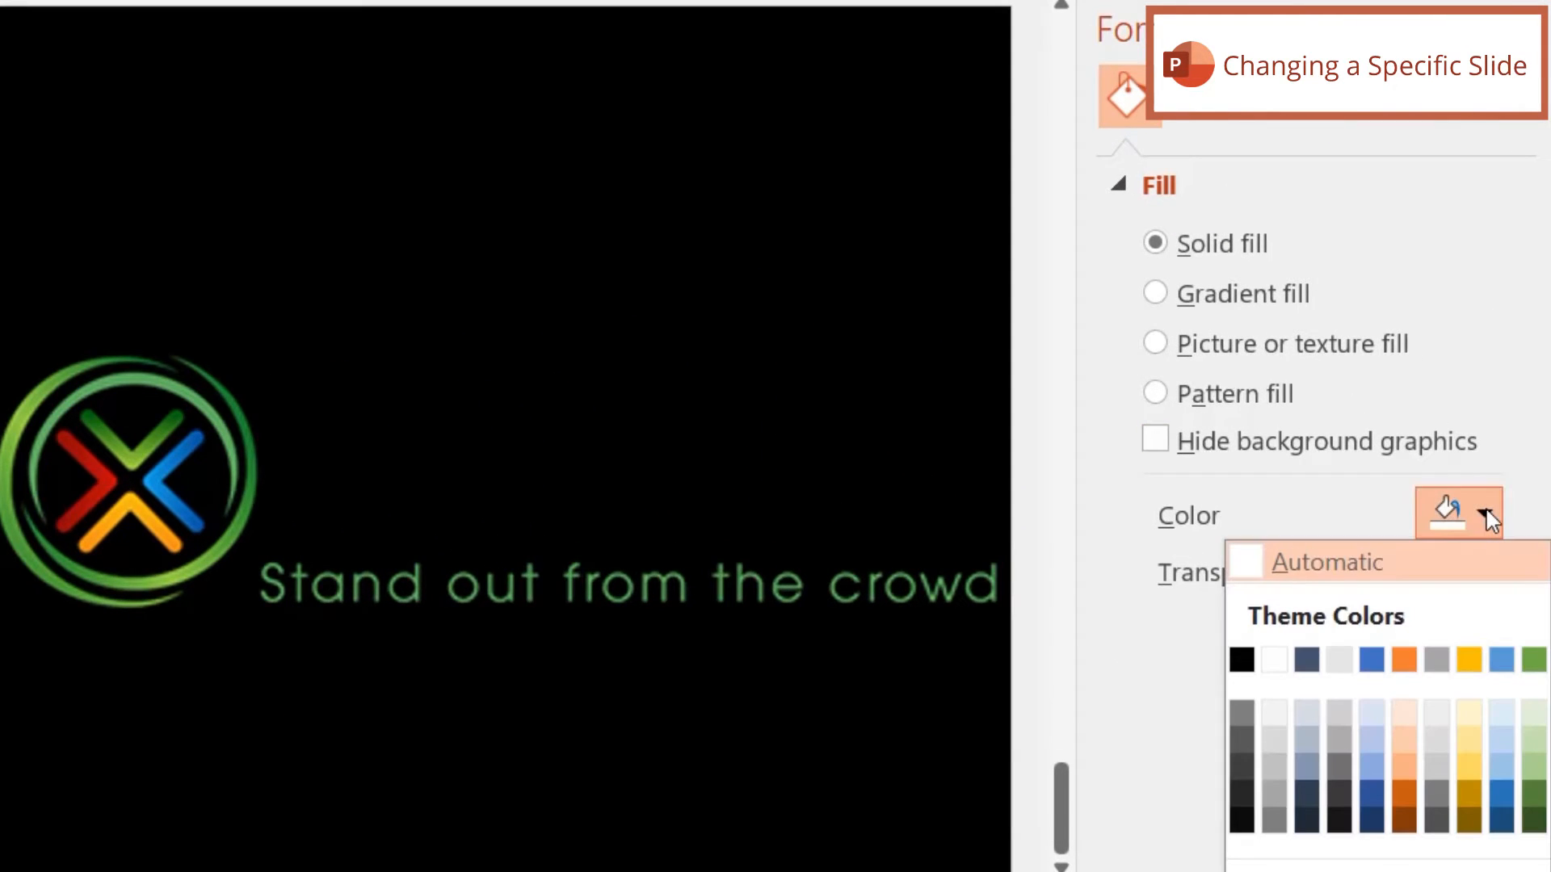
left_click(1275, 660)
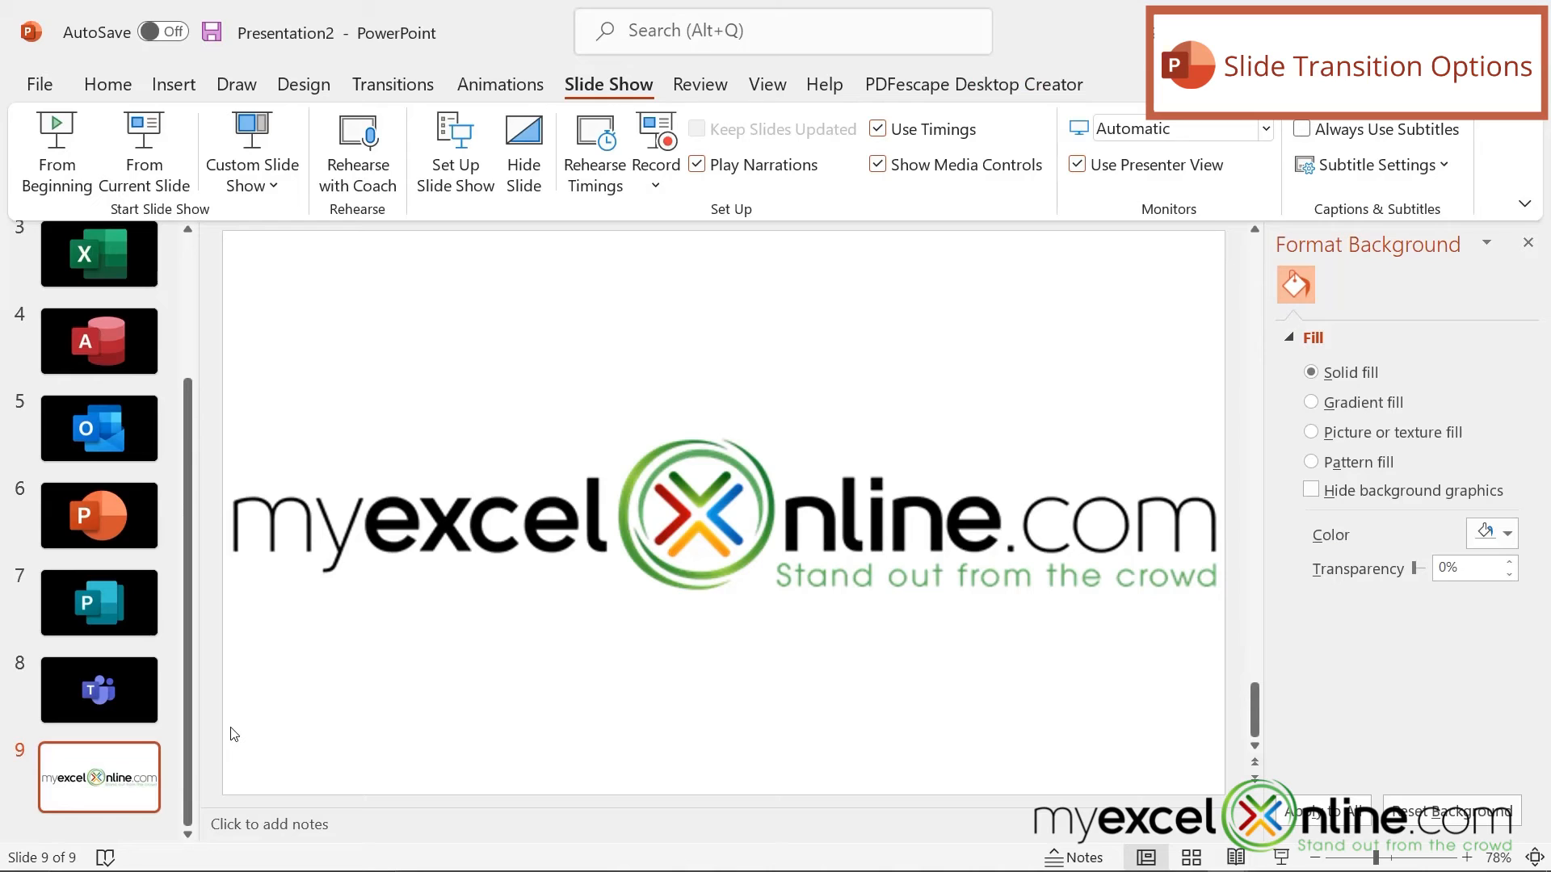
Step: Make all slides advance automatically after 3 seconds, with advancing on mouse click turned off
scroll(187, 448, "up", 3)
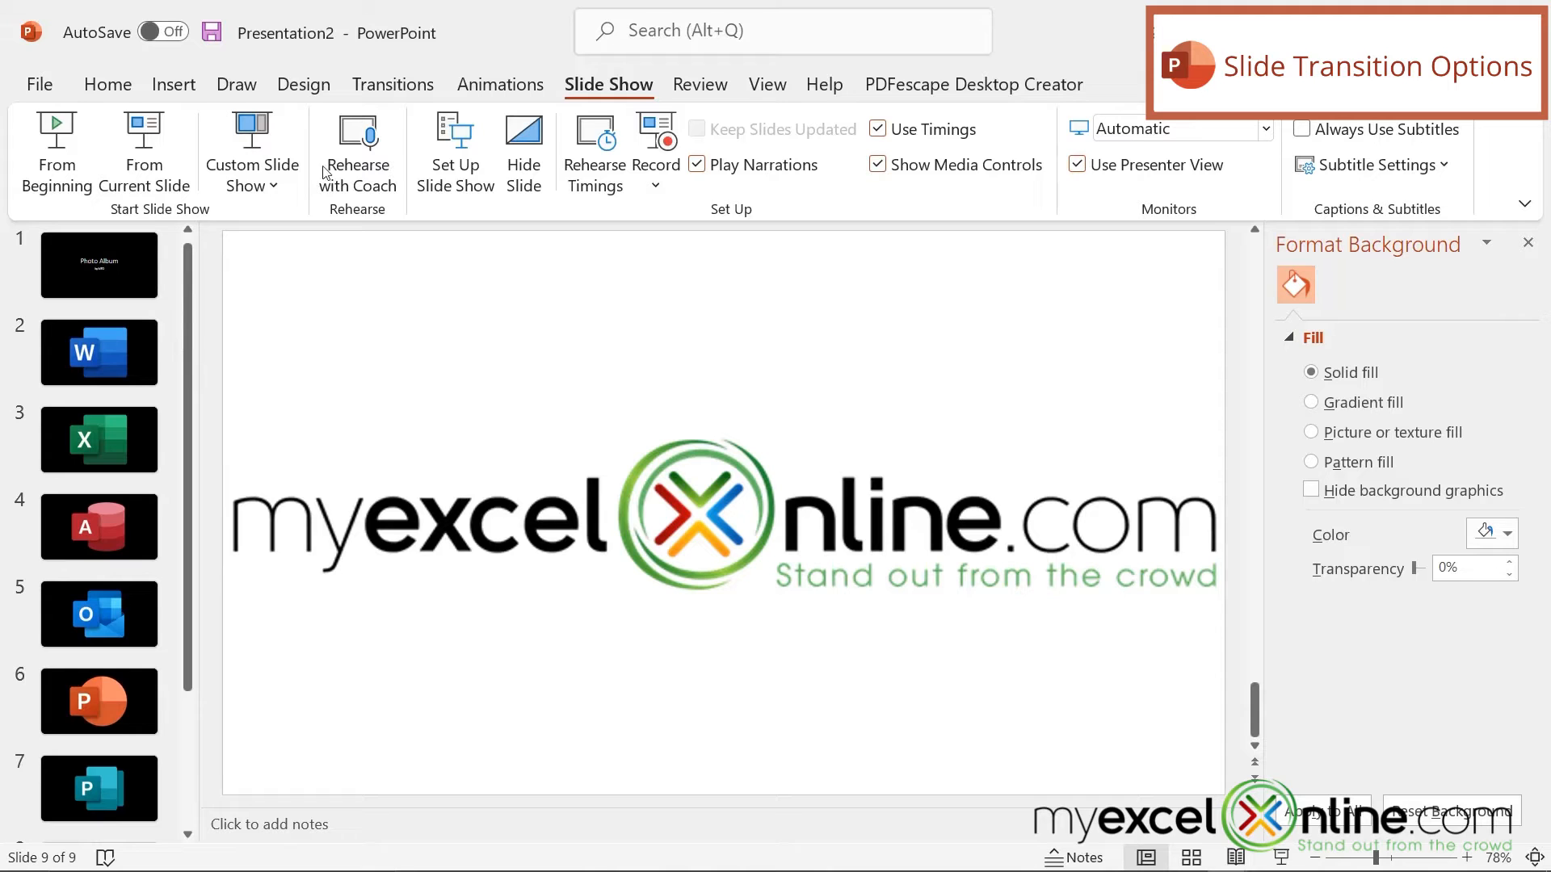
left_click(388, 89)
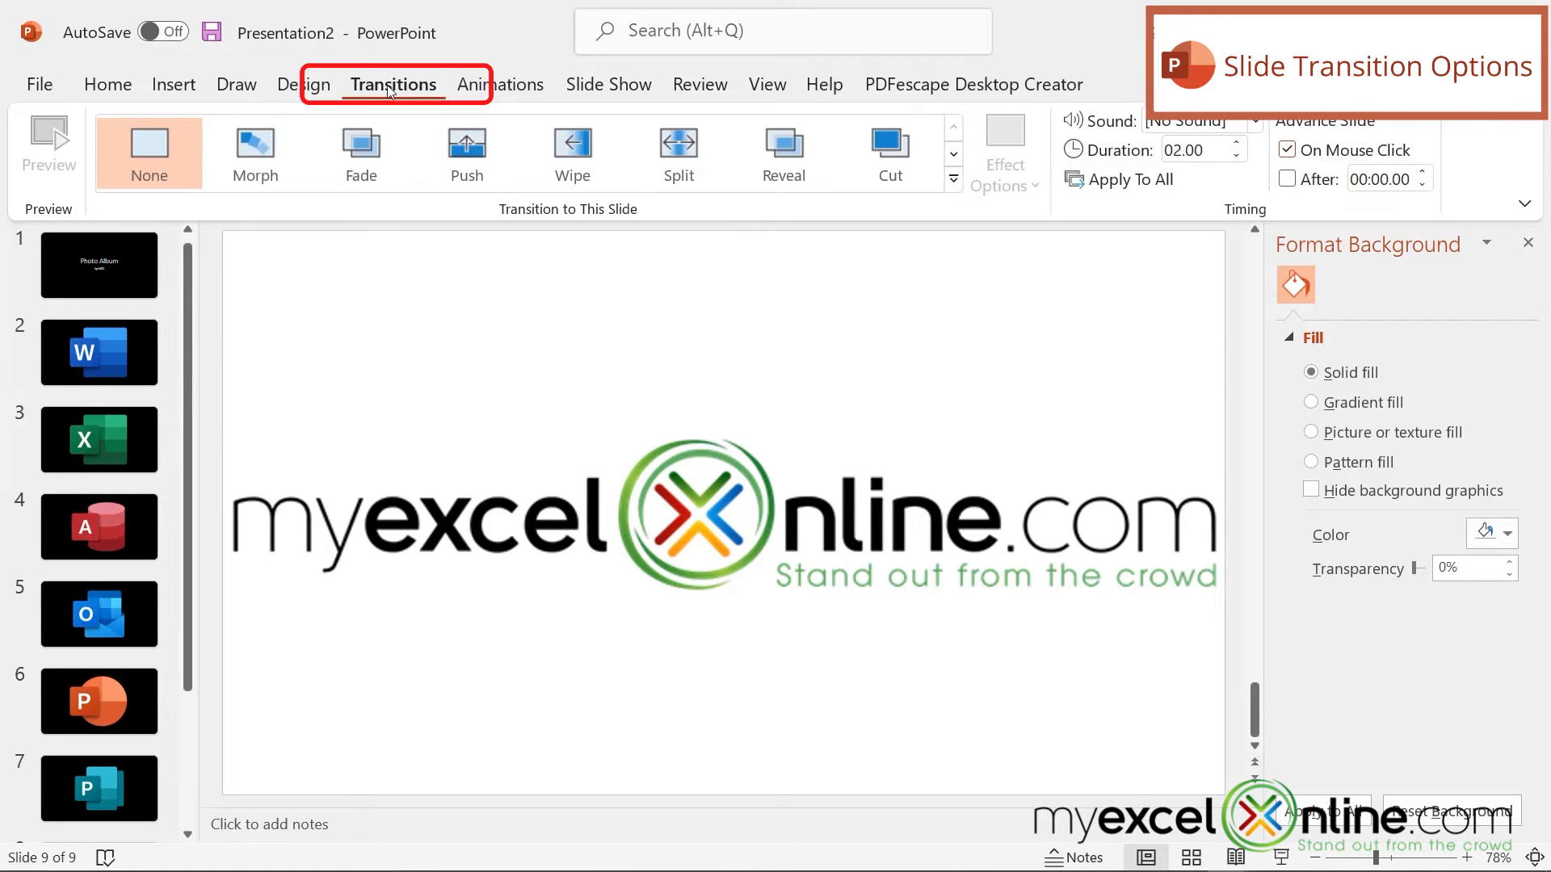
left_click(1287, 151)
left_click(1287, 178)
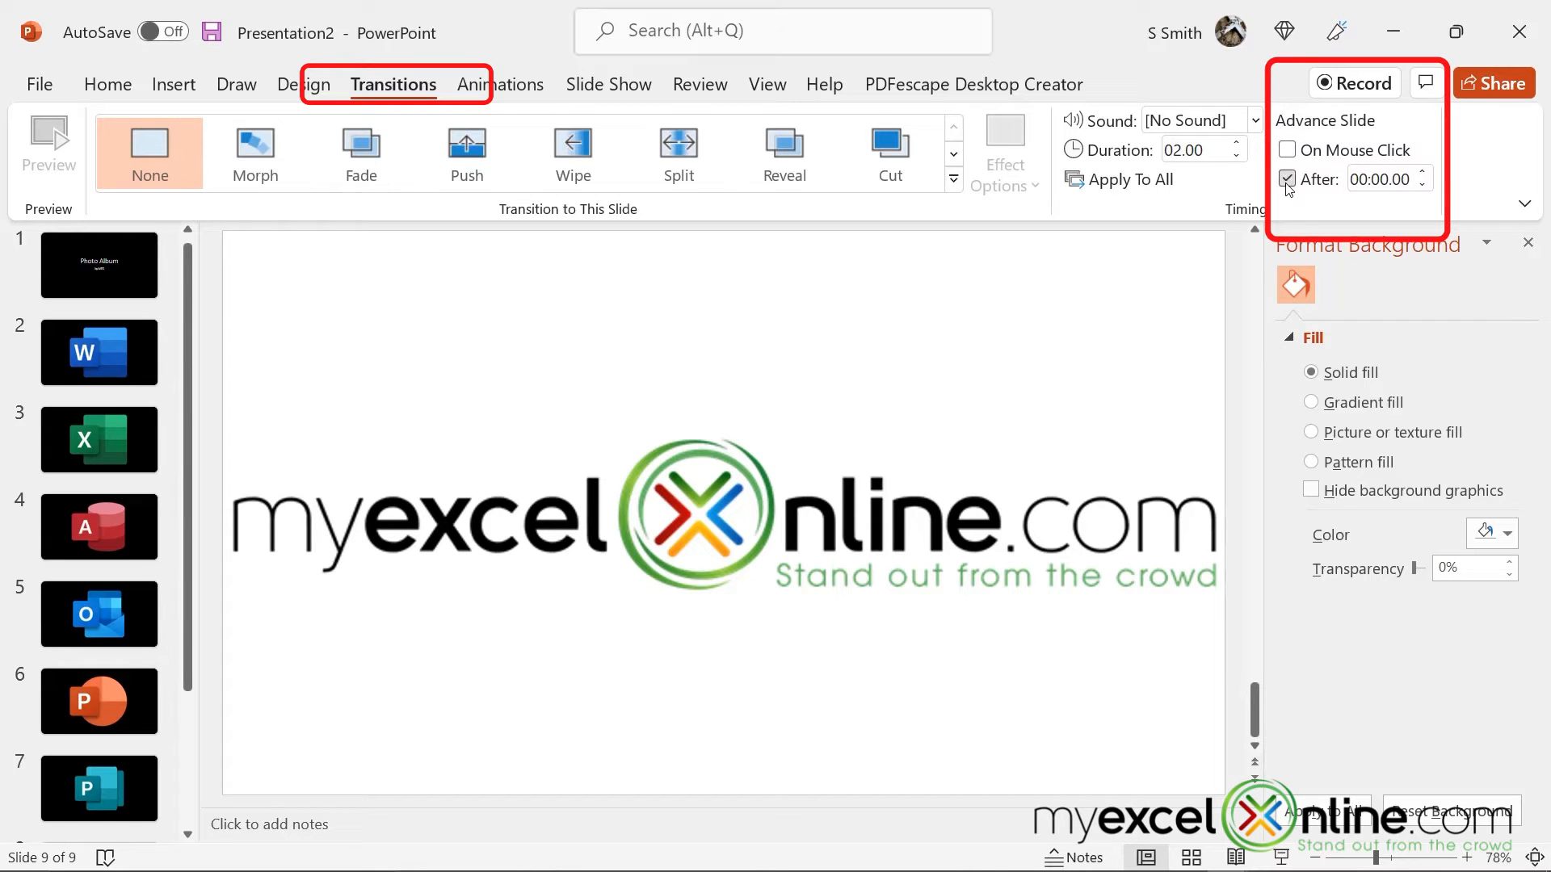
left_click(1421, 172)
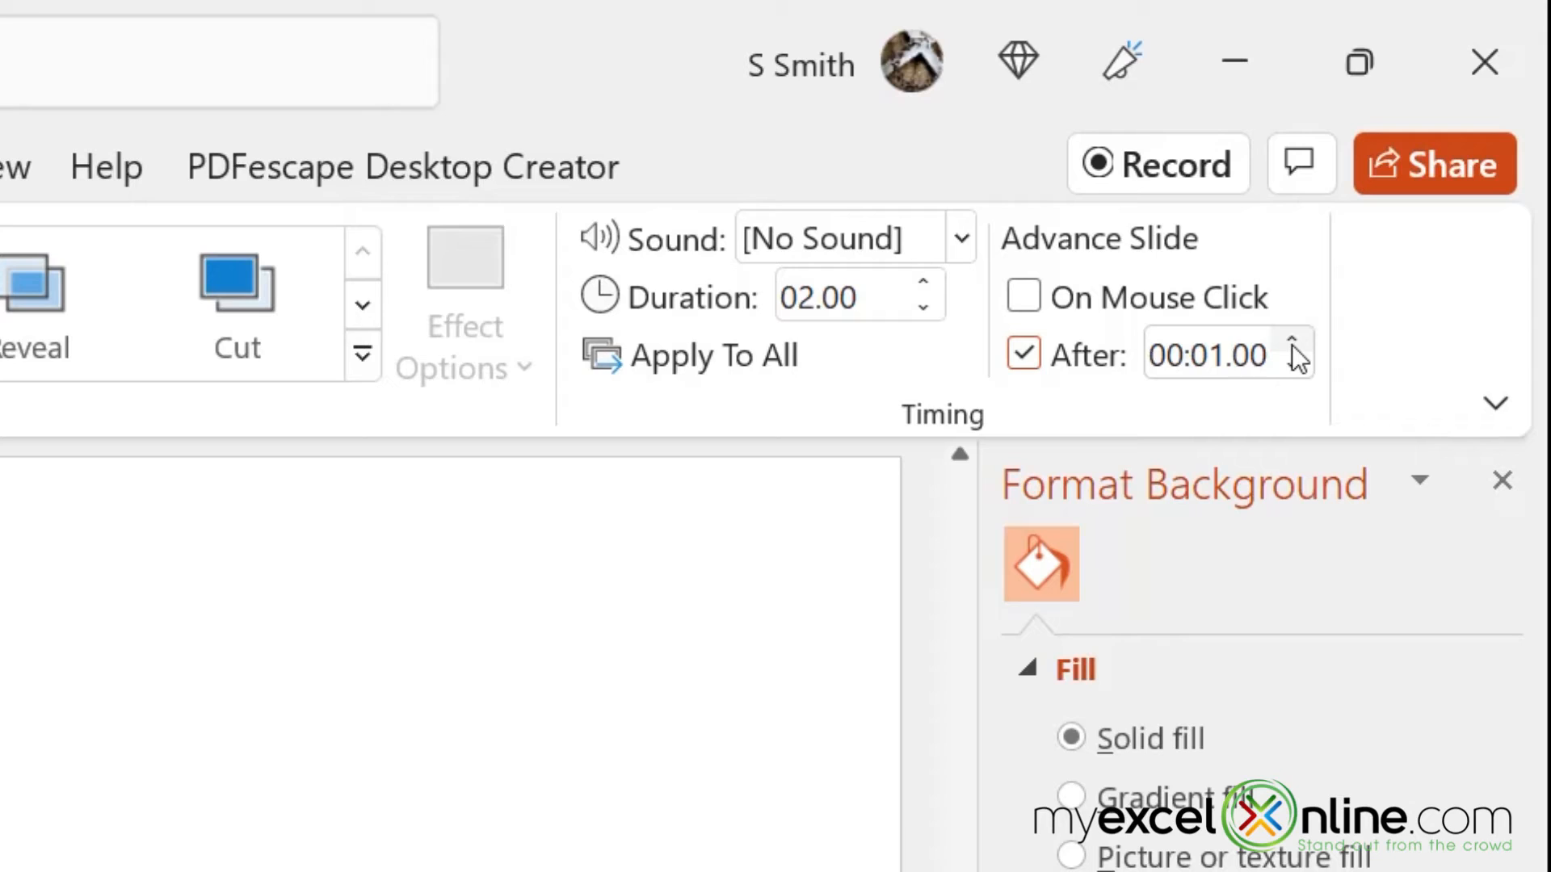
left_click(1292, 342)
left_click(1291, 342)
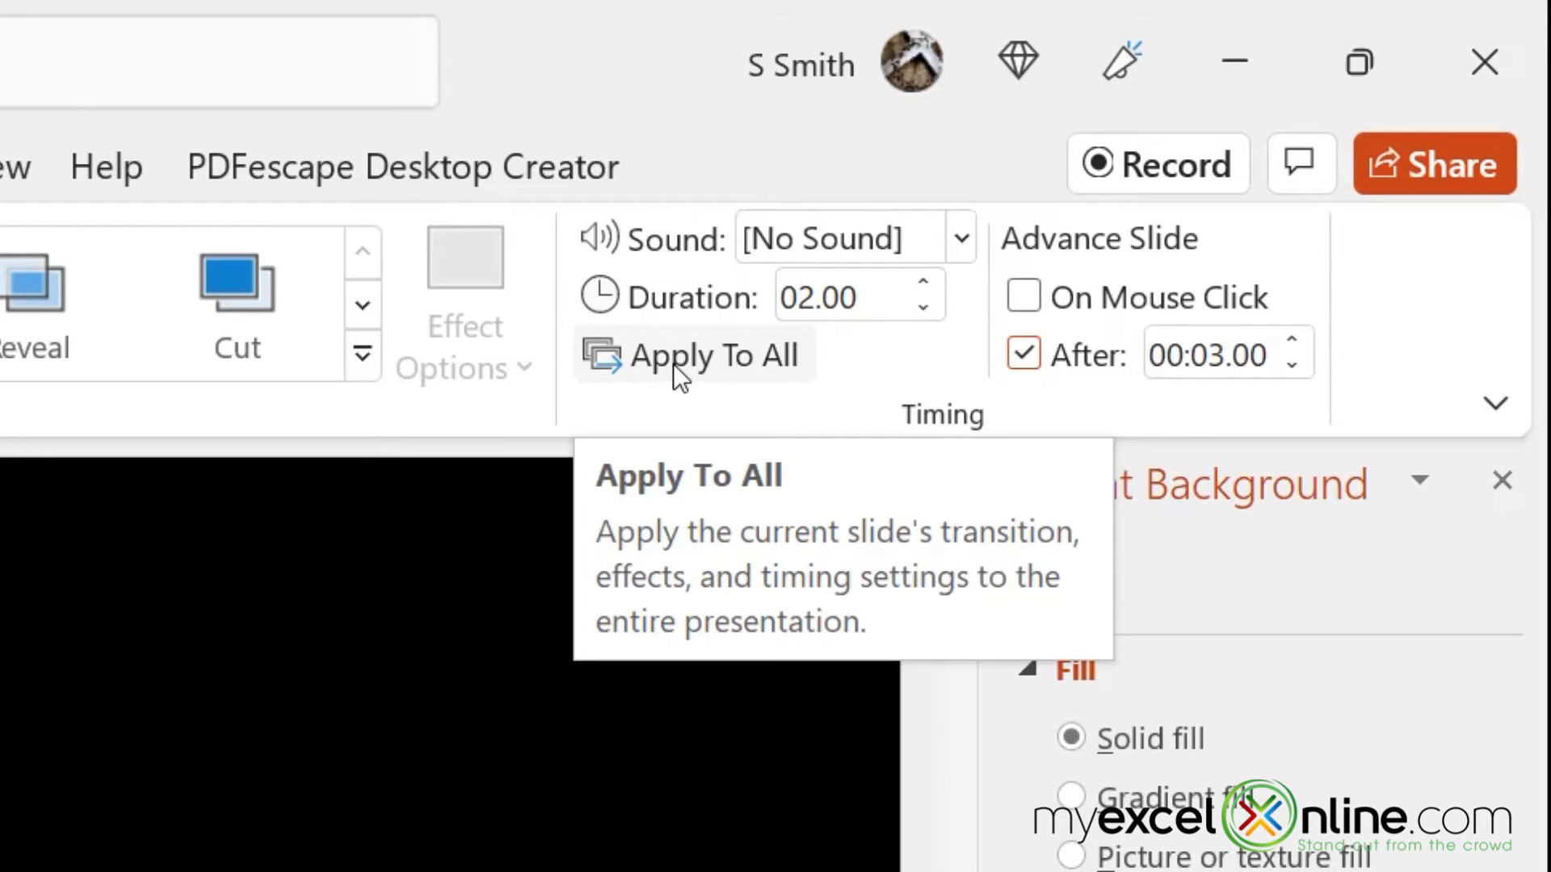
left_click(672, 364)
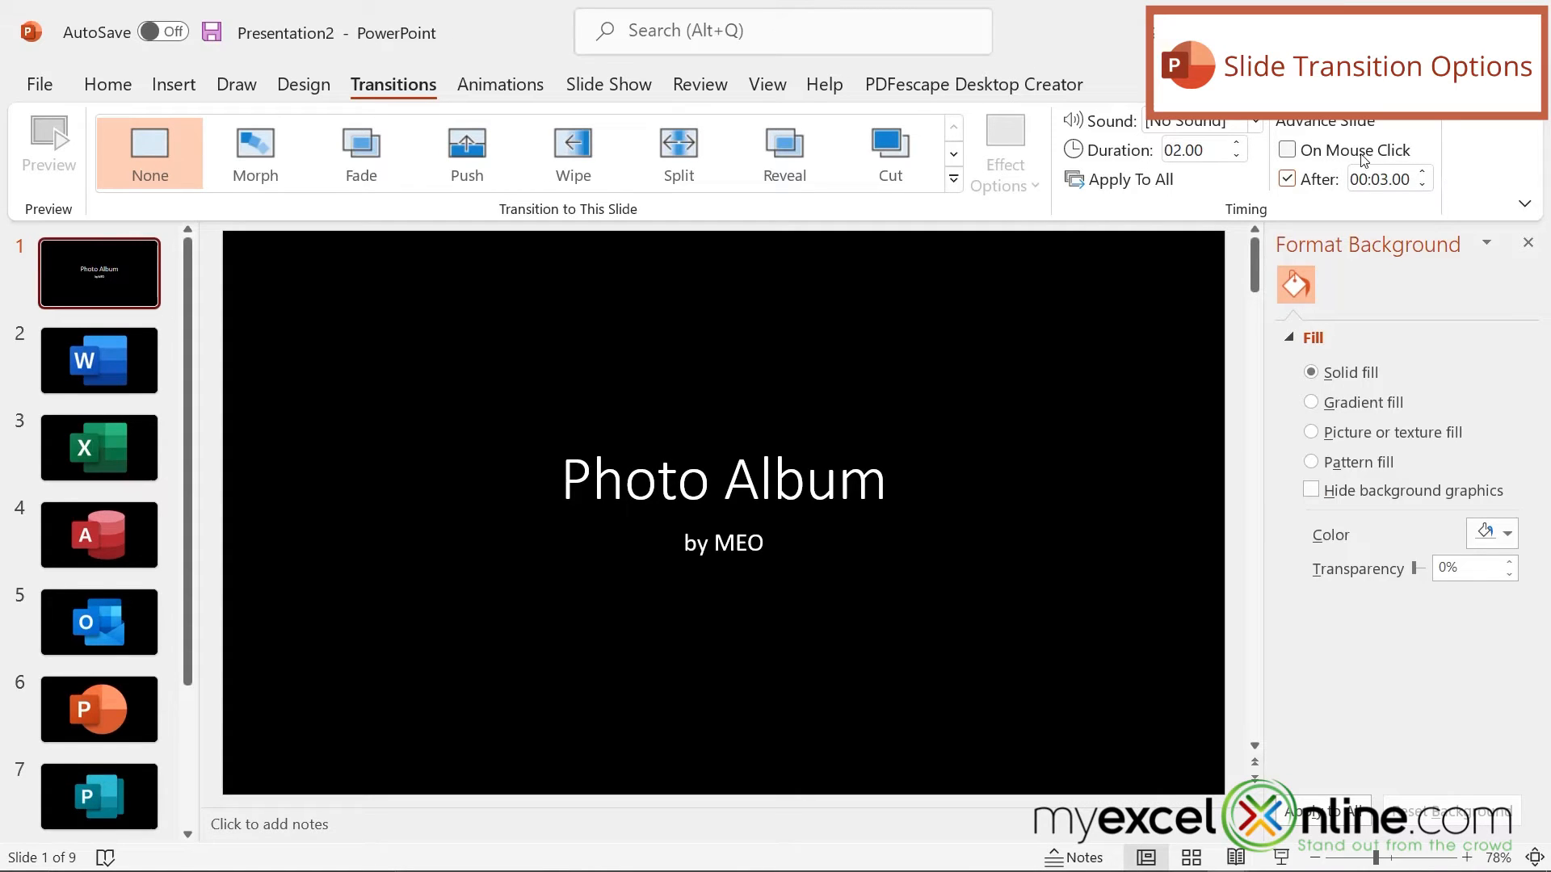
Step: Play the slide show from the beginning to check the automatic timing, and exit it at the Access slide
left_click(606, 86)
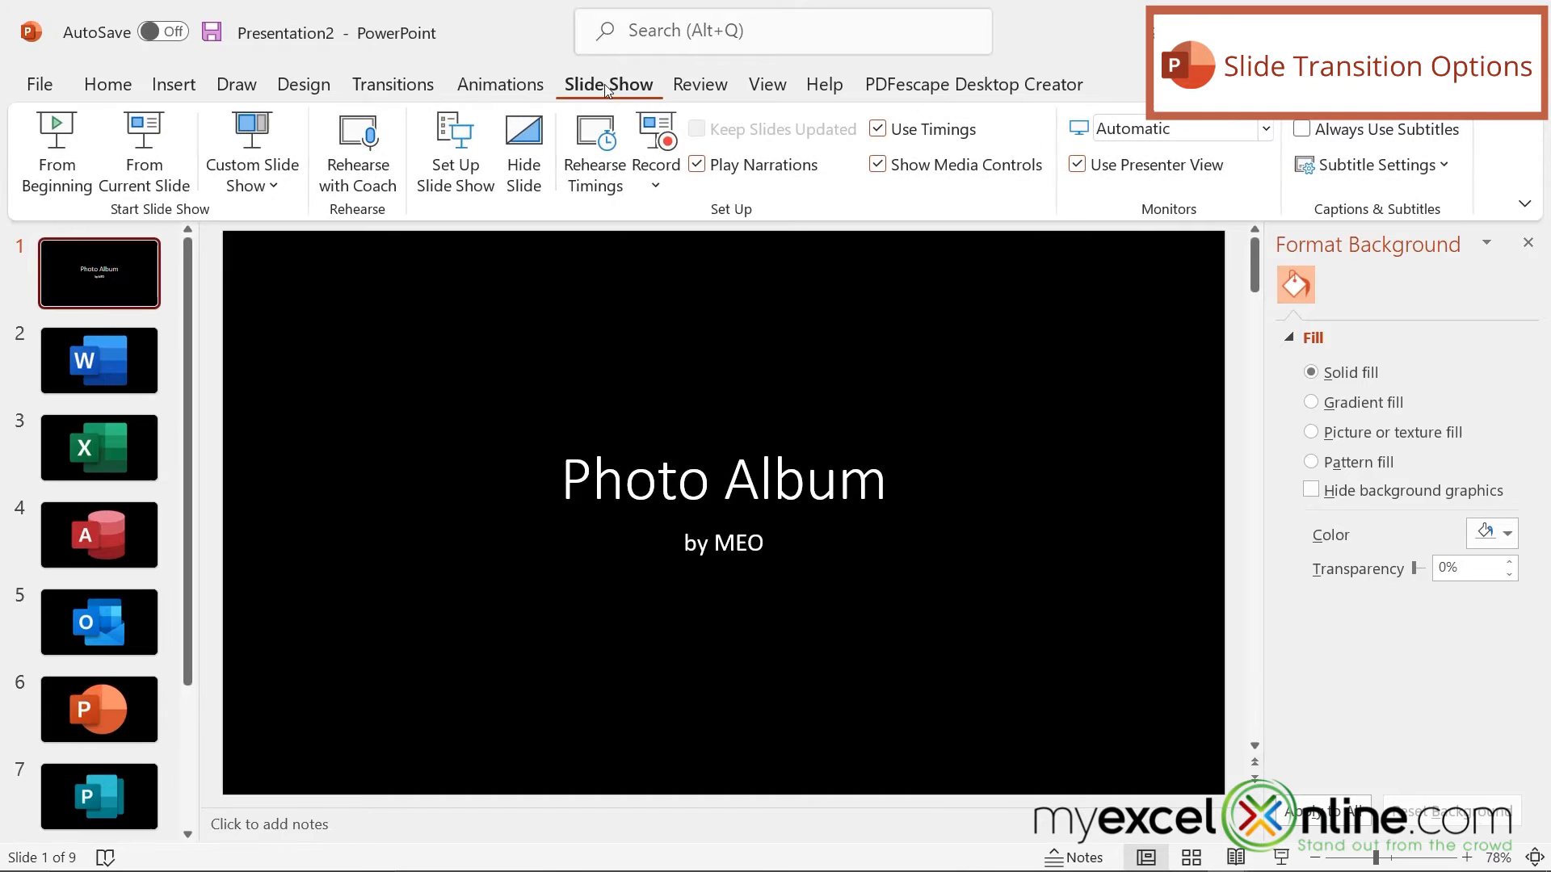
left_click(53, 153)
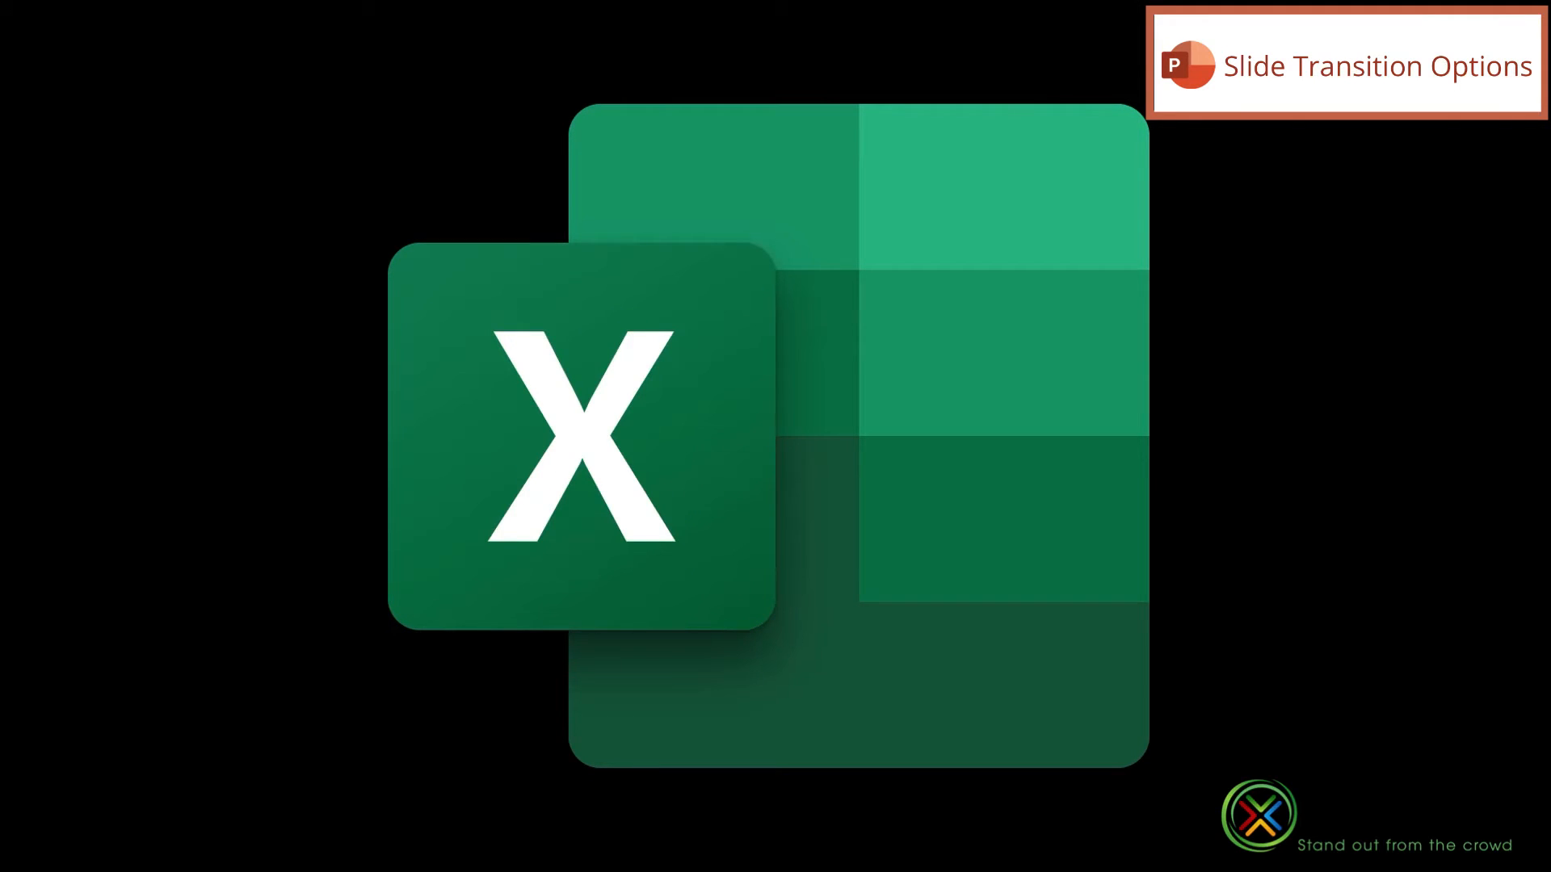
key("Escape")
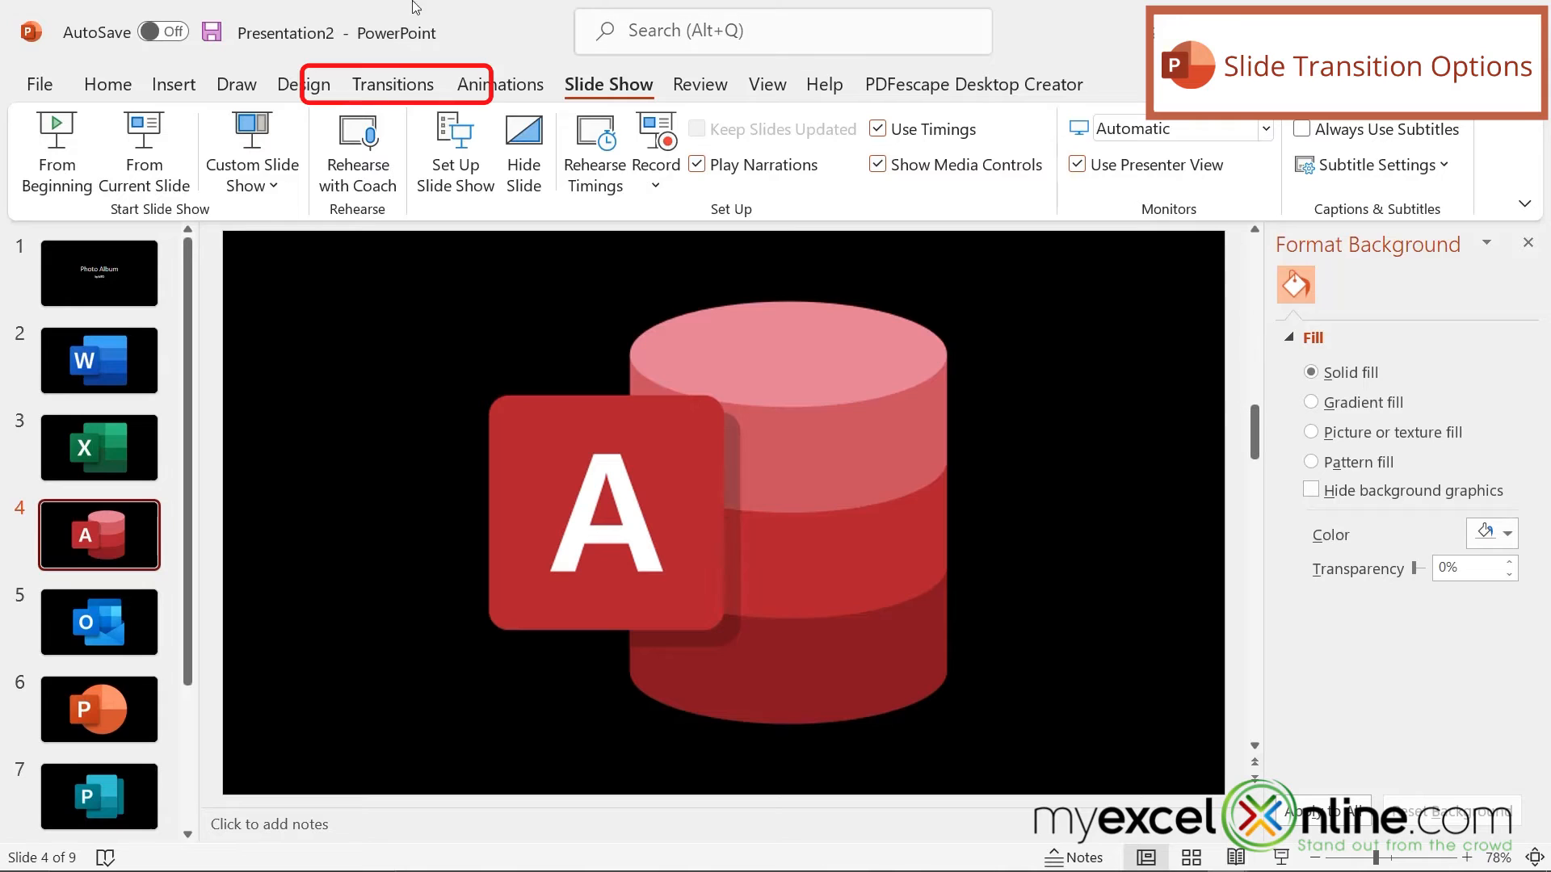
Step: Give the current slide the Random transition and apply it to all slides
left_click(388, 87)
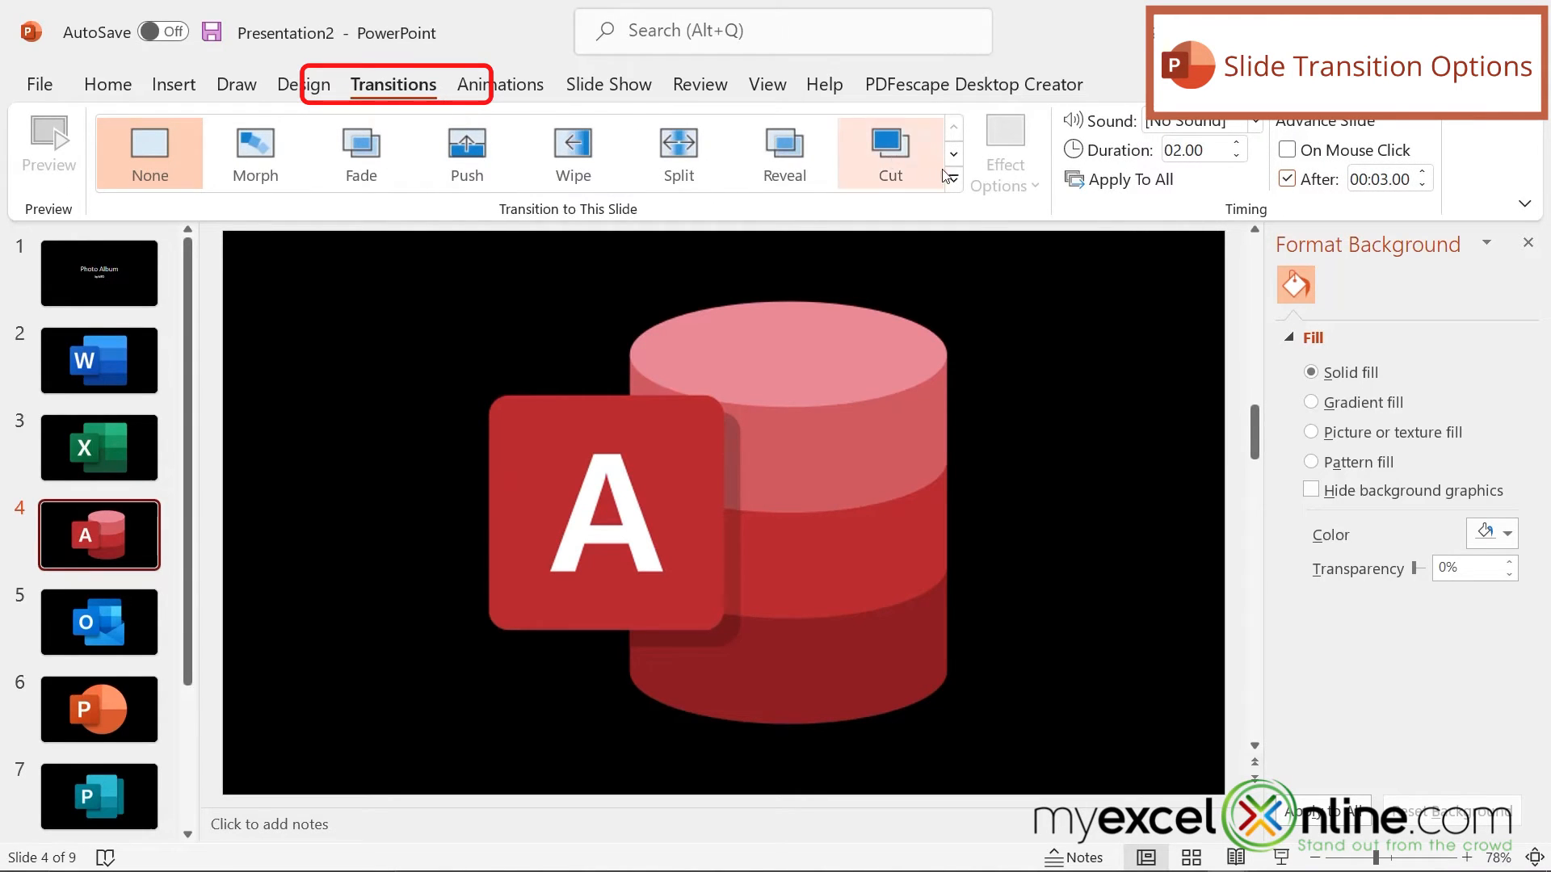
scroll(889, 154, "down", 1)
left_click(254, 162)
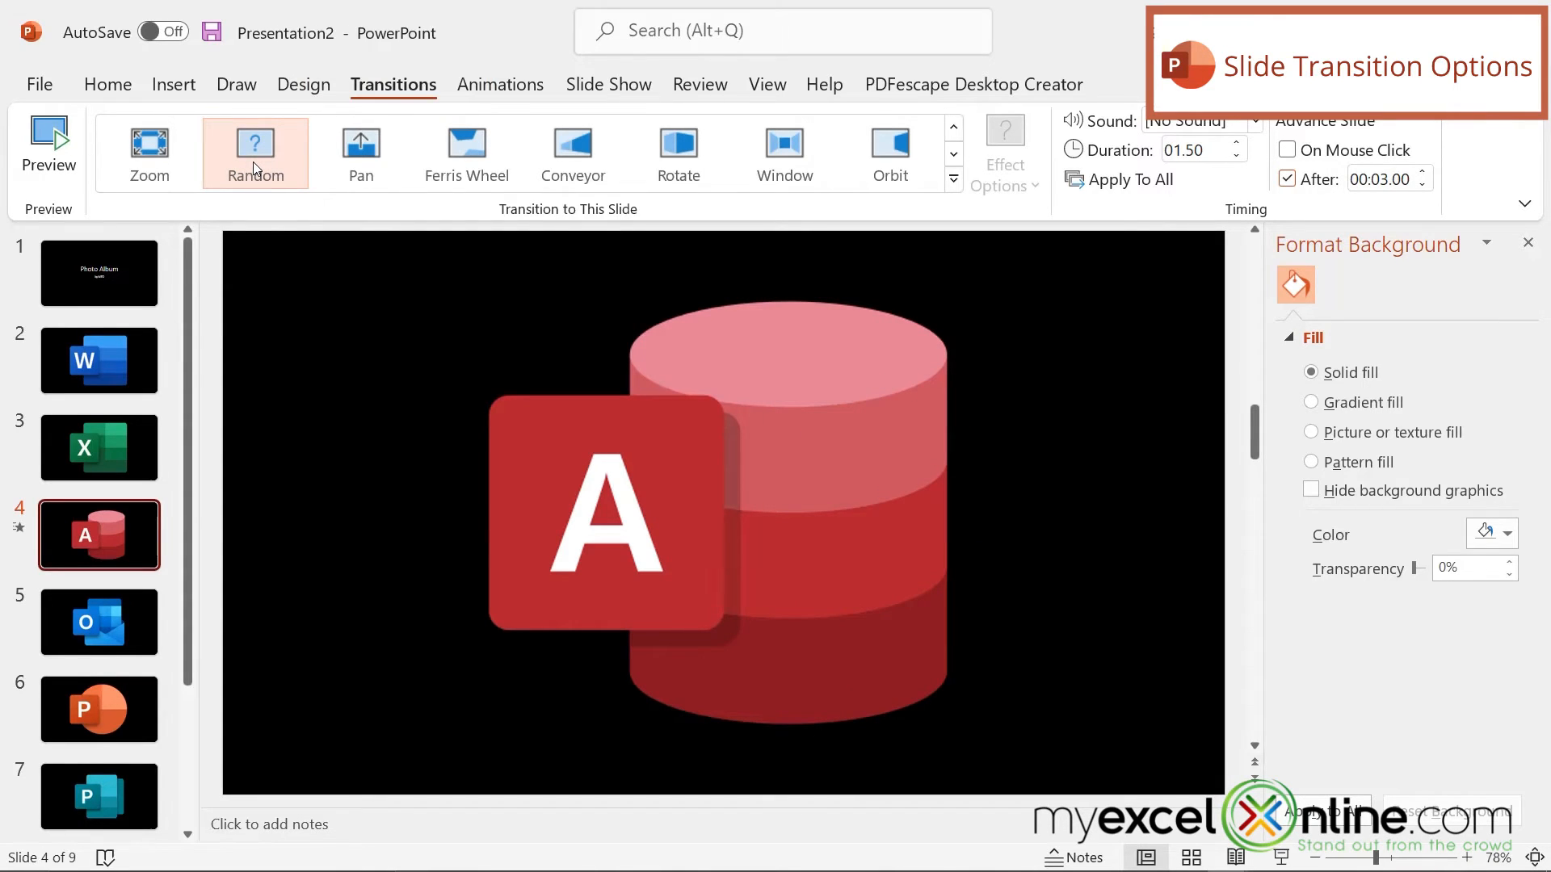
left_click(1130, 180)
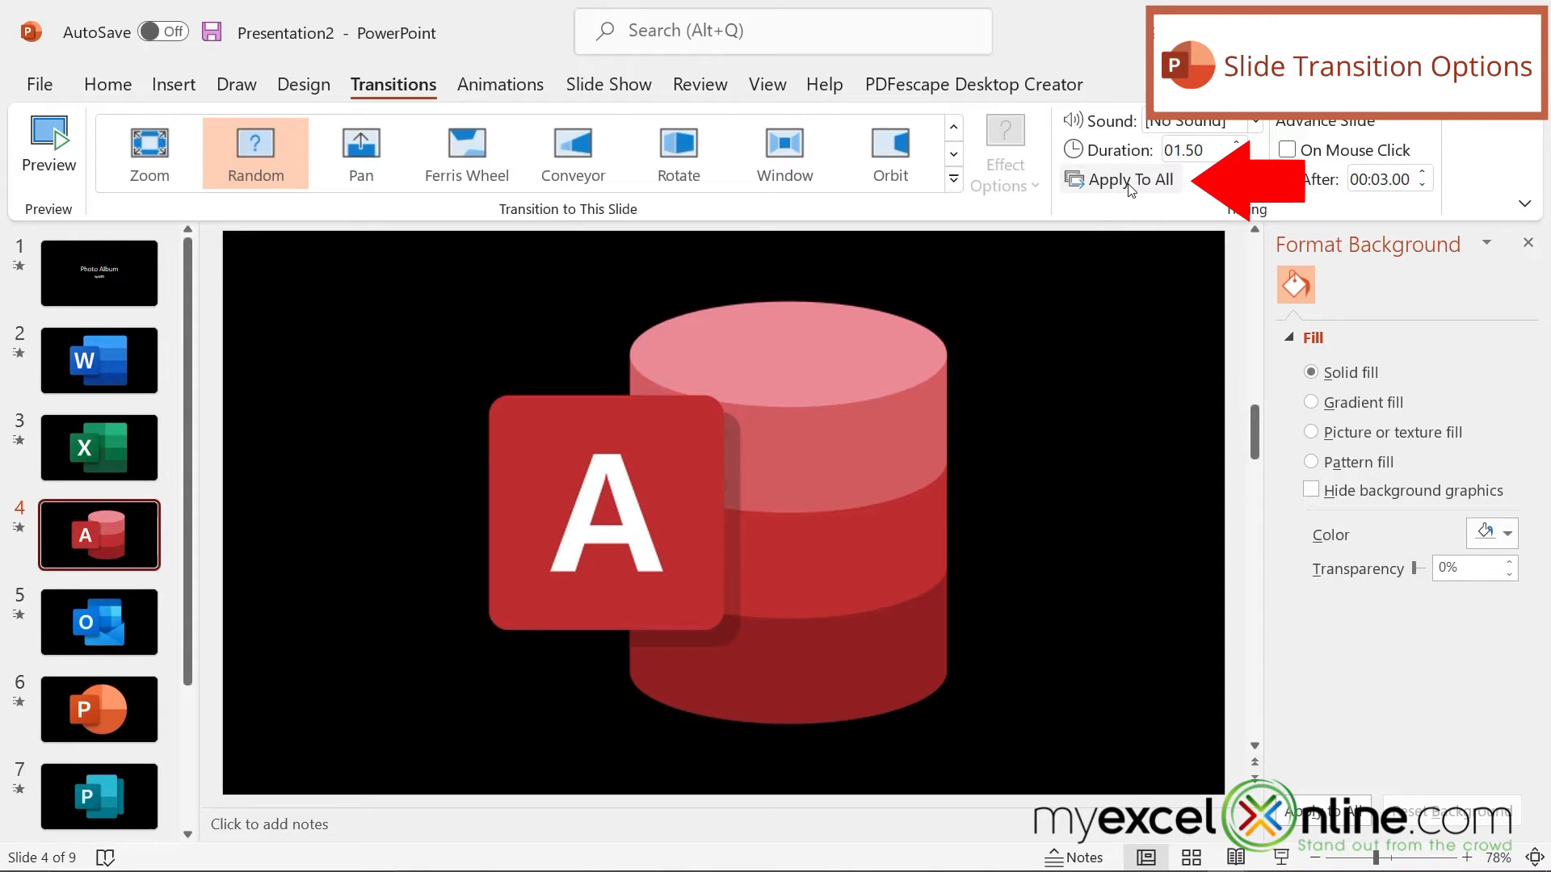
Step: Preview the Random transitions by playing the slide show from the first slide to the Outlook slide, and exit
left_click(608, 84)
left_click(49, 153)
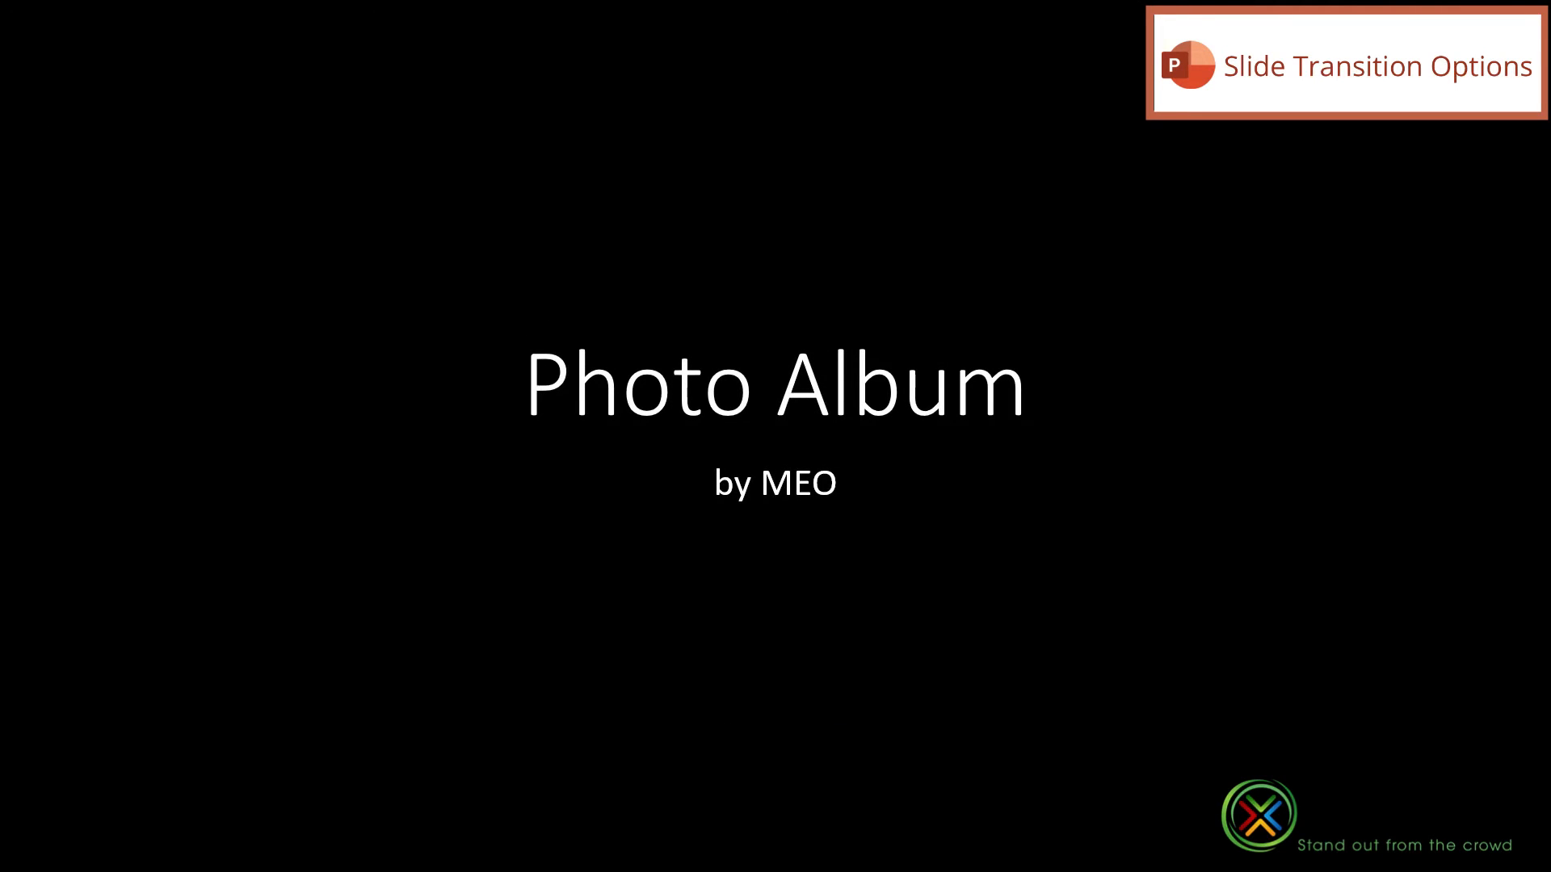
key("Right")
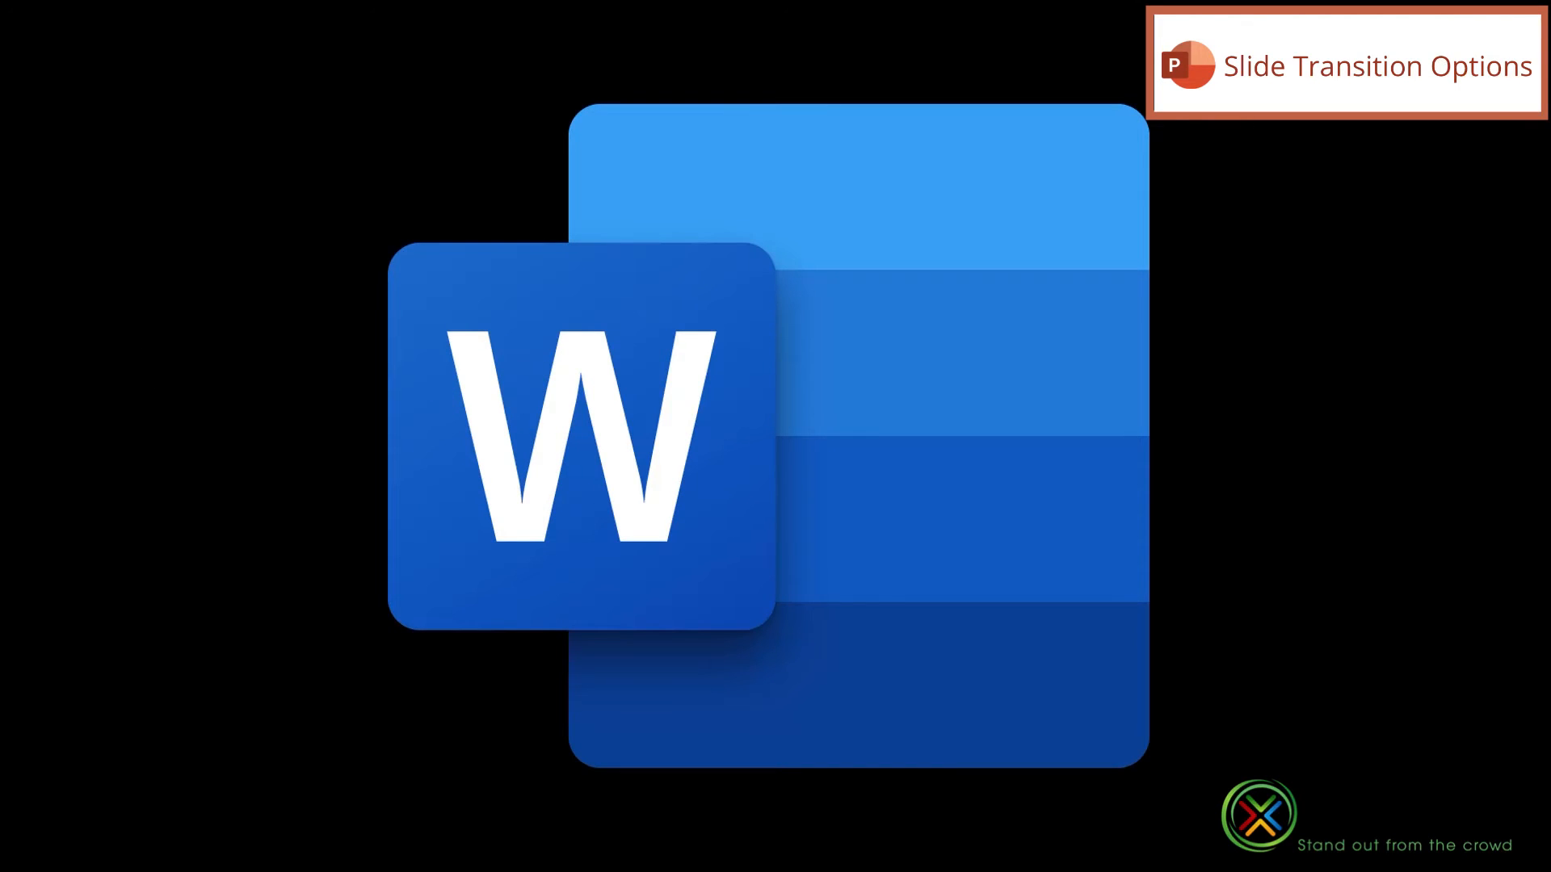
key("Right")
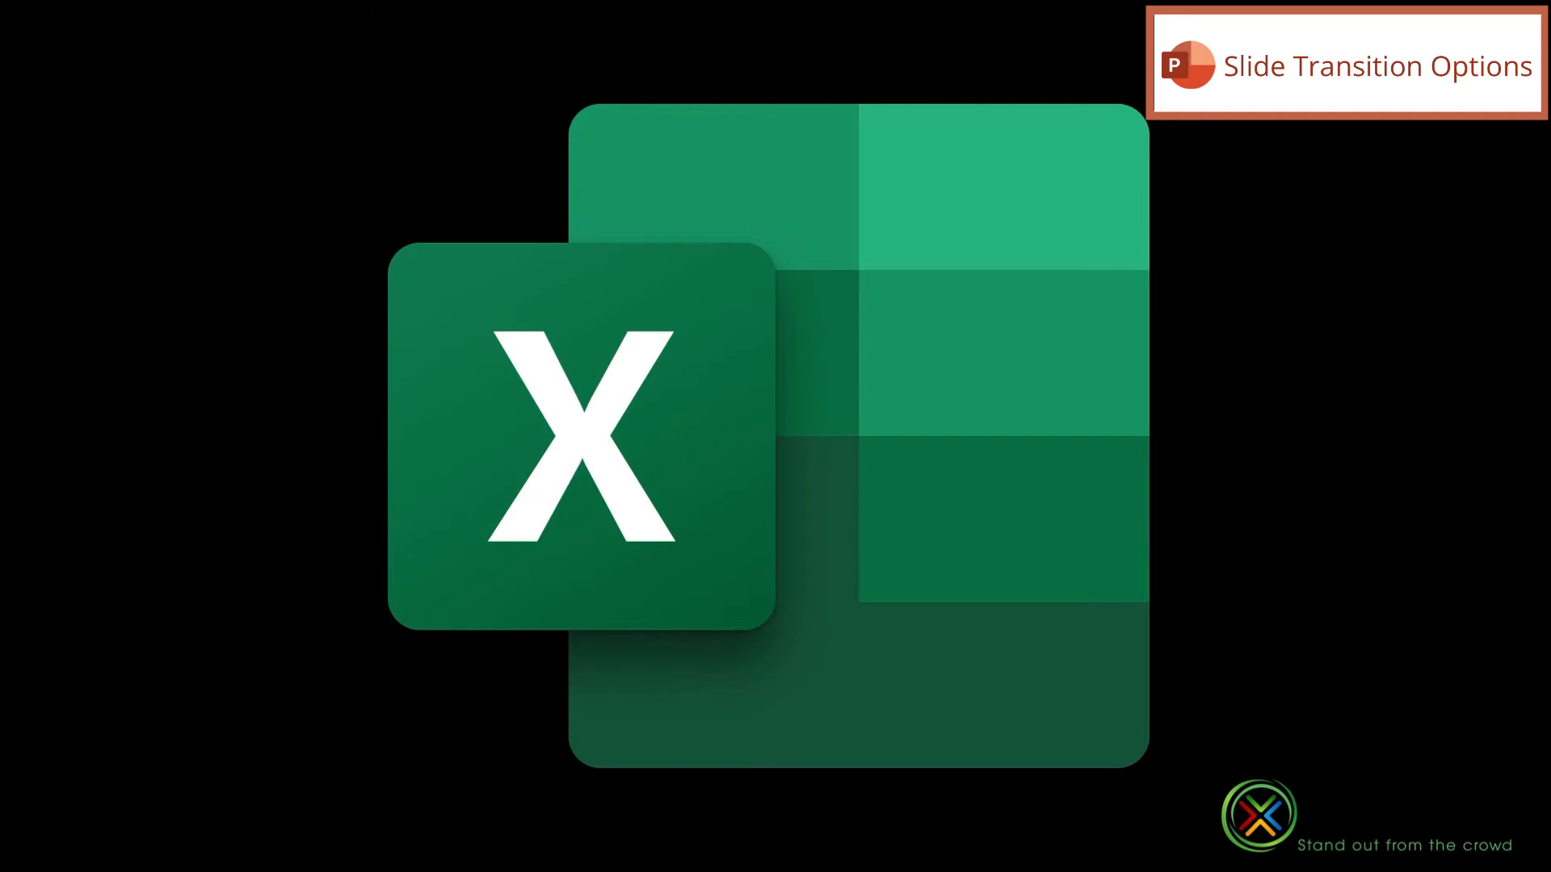
key("Right")
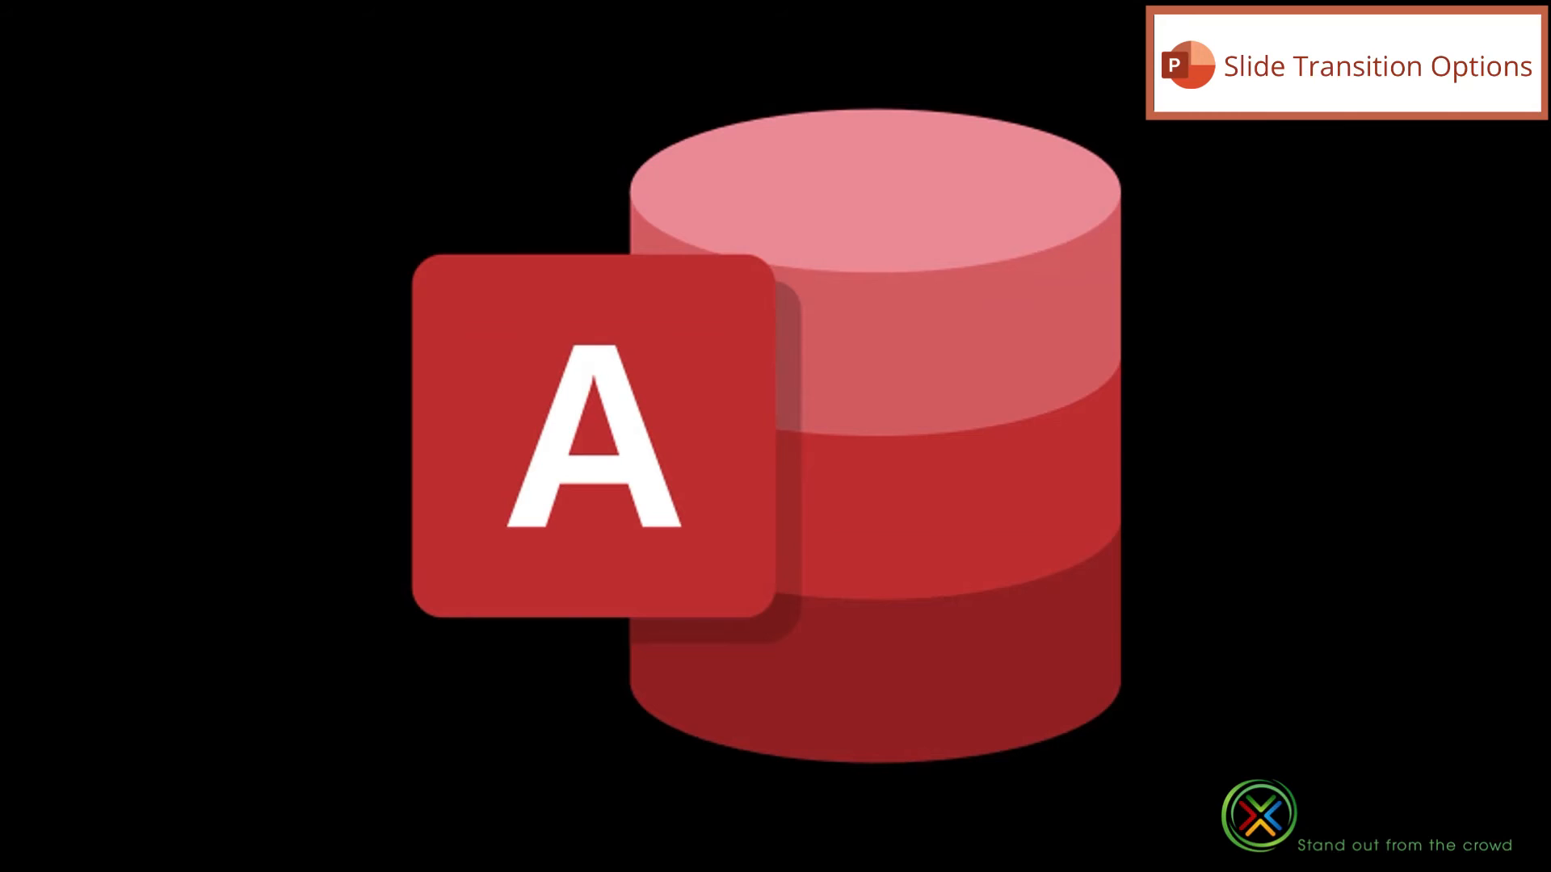
key("Right")
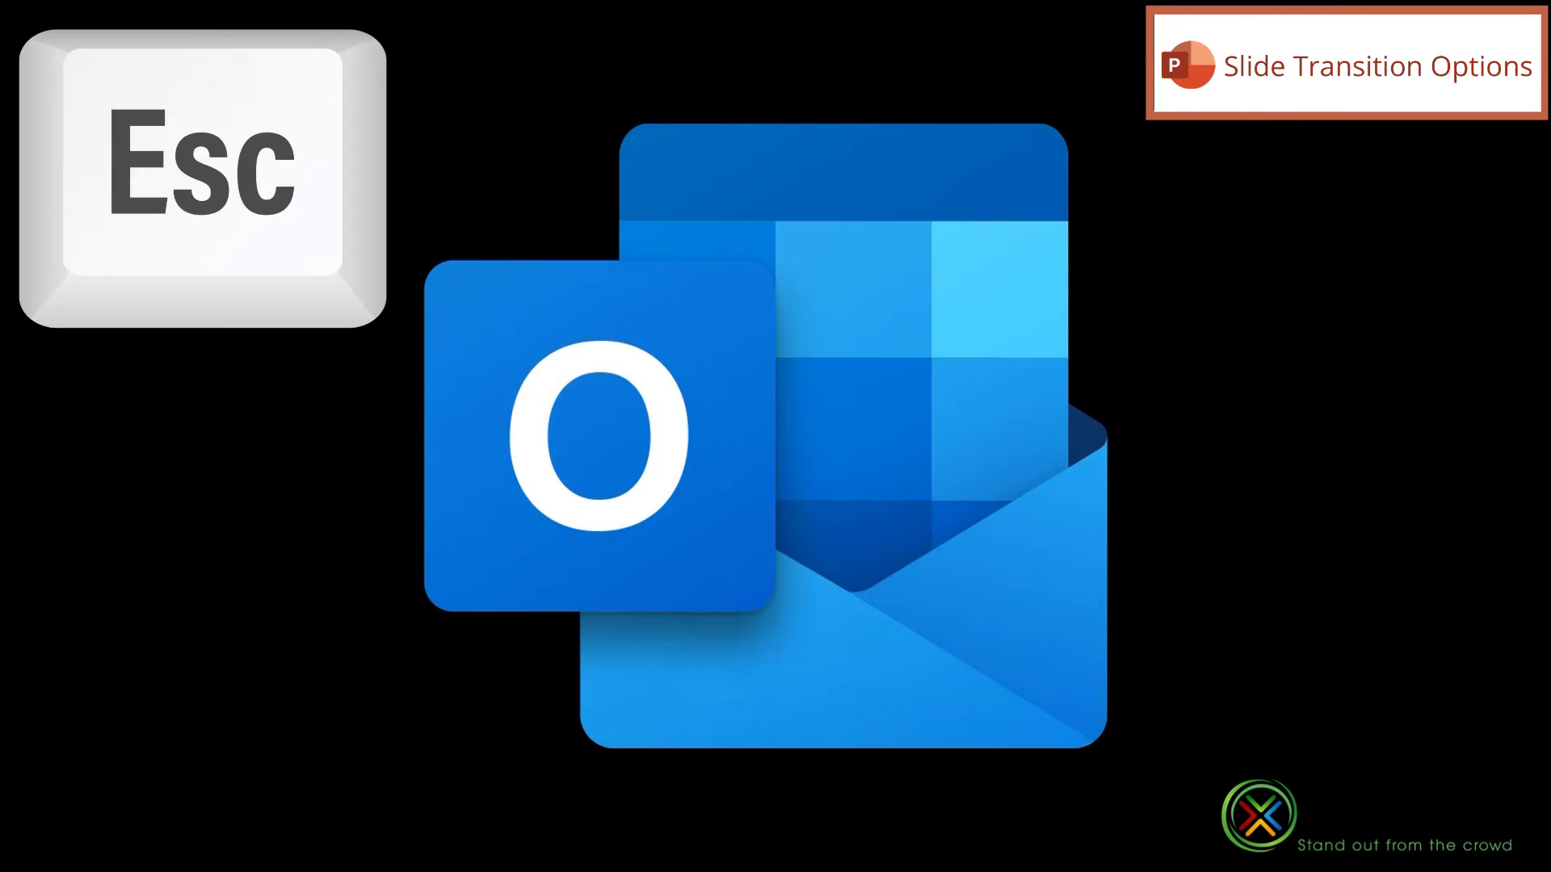
key("Escape")
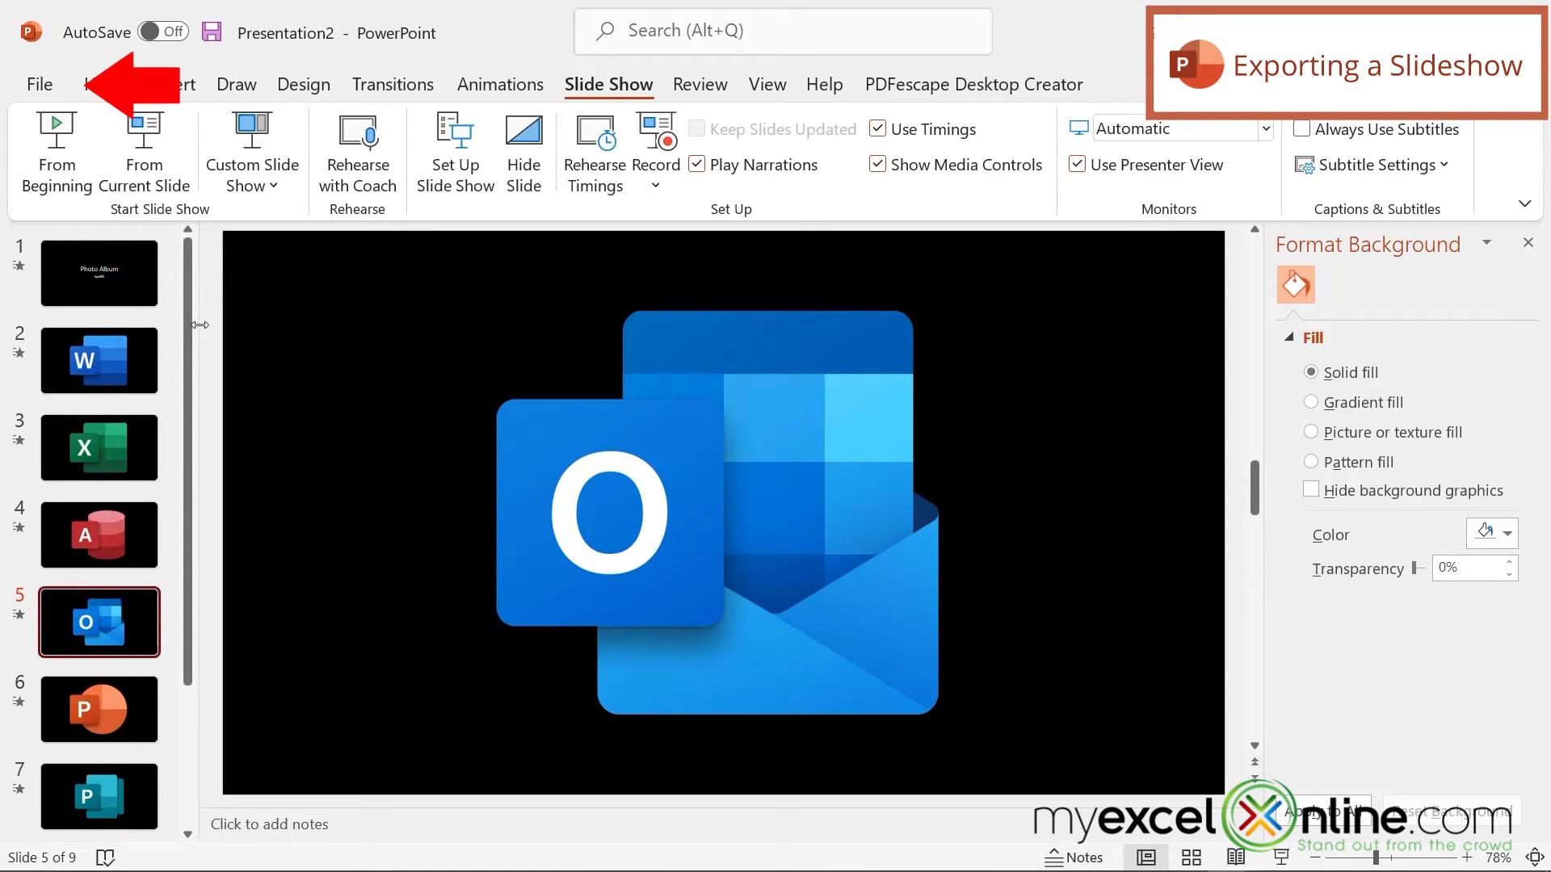
Step: Save the presentation to the Desktop as Photo Album.ppsx in the PowerPoint Show format
left_click(36, 93)
left_click(65, 368)
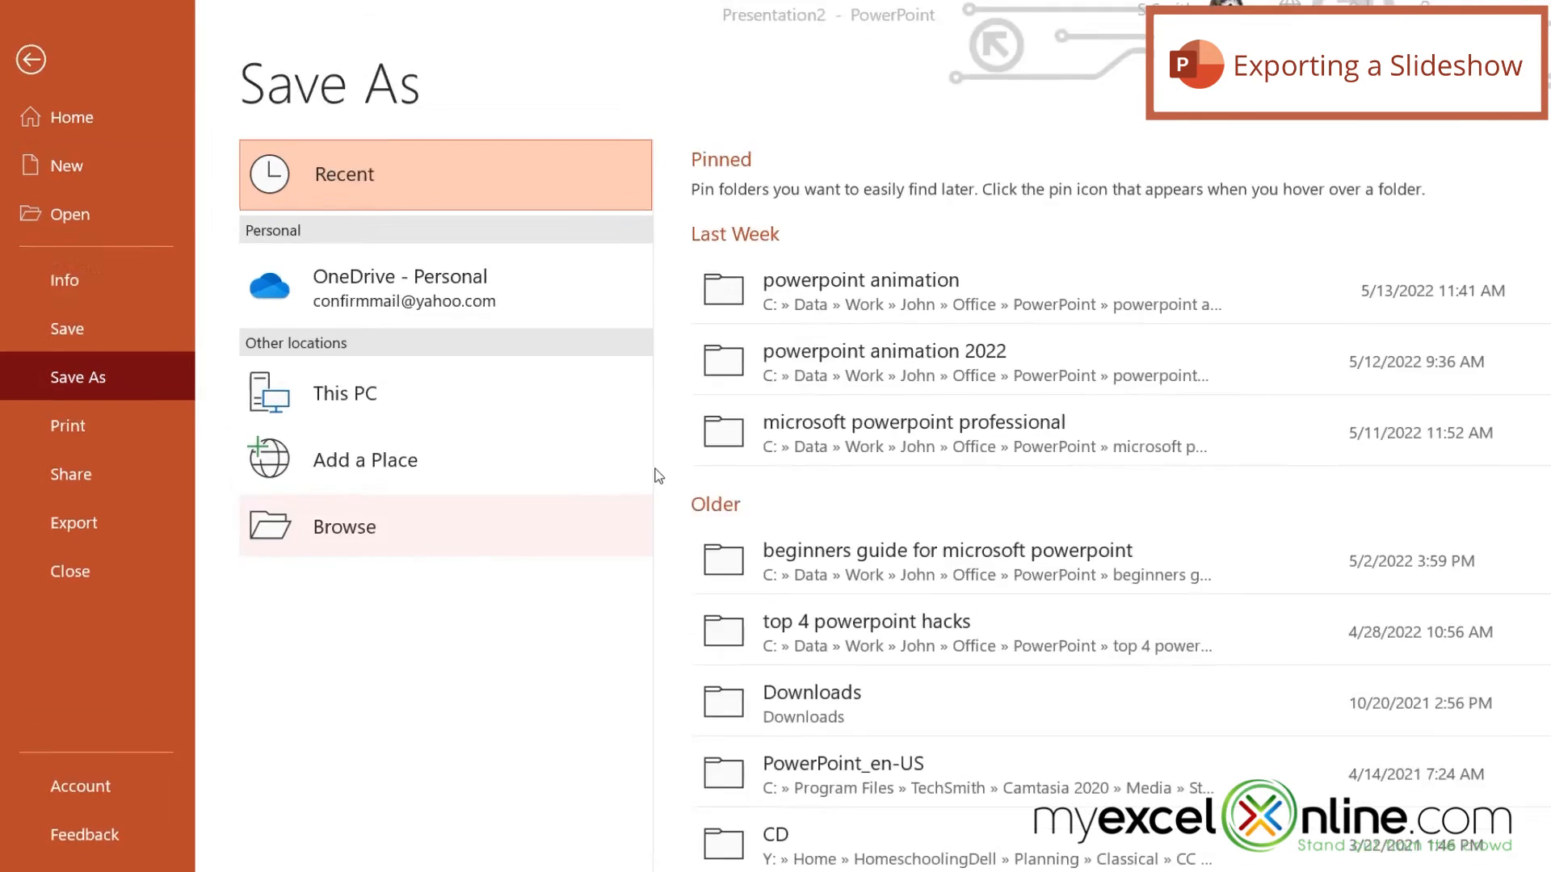
left_click(452, 526)
left_click(87, 174)
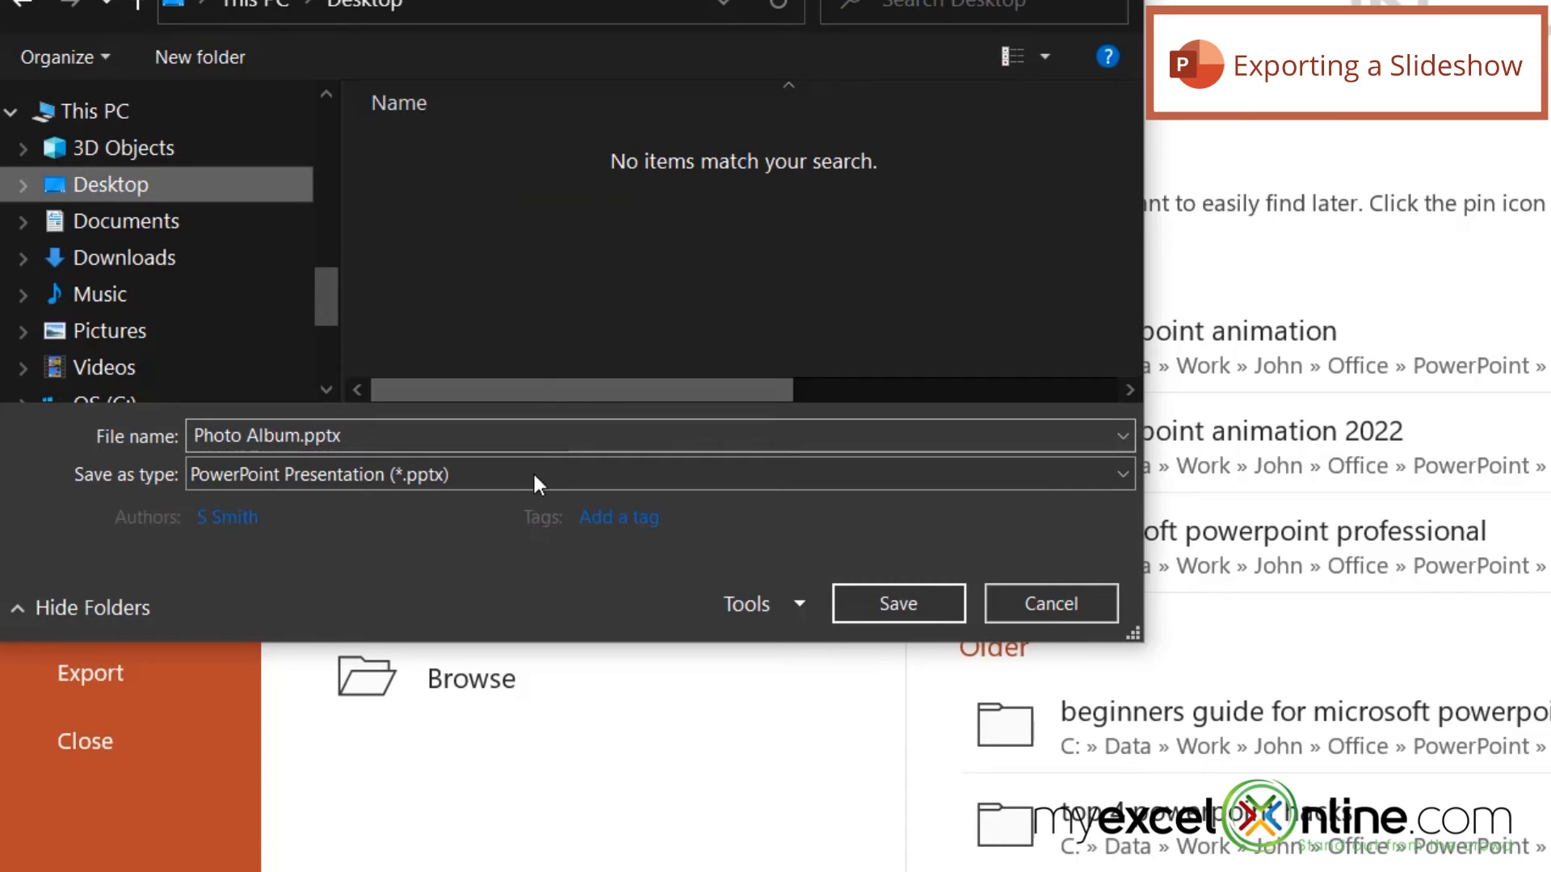
left_click(521, 477)
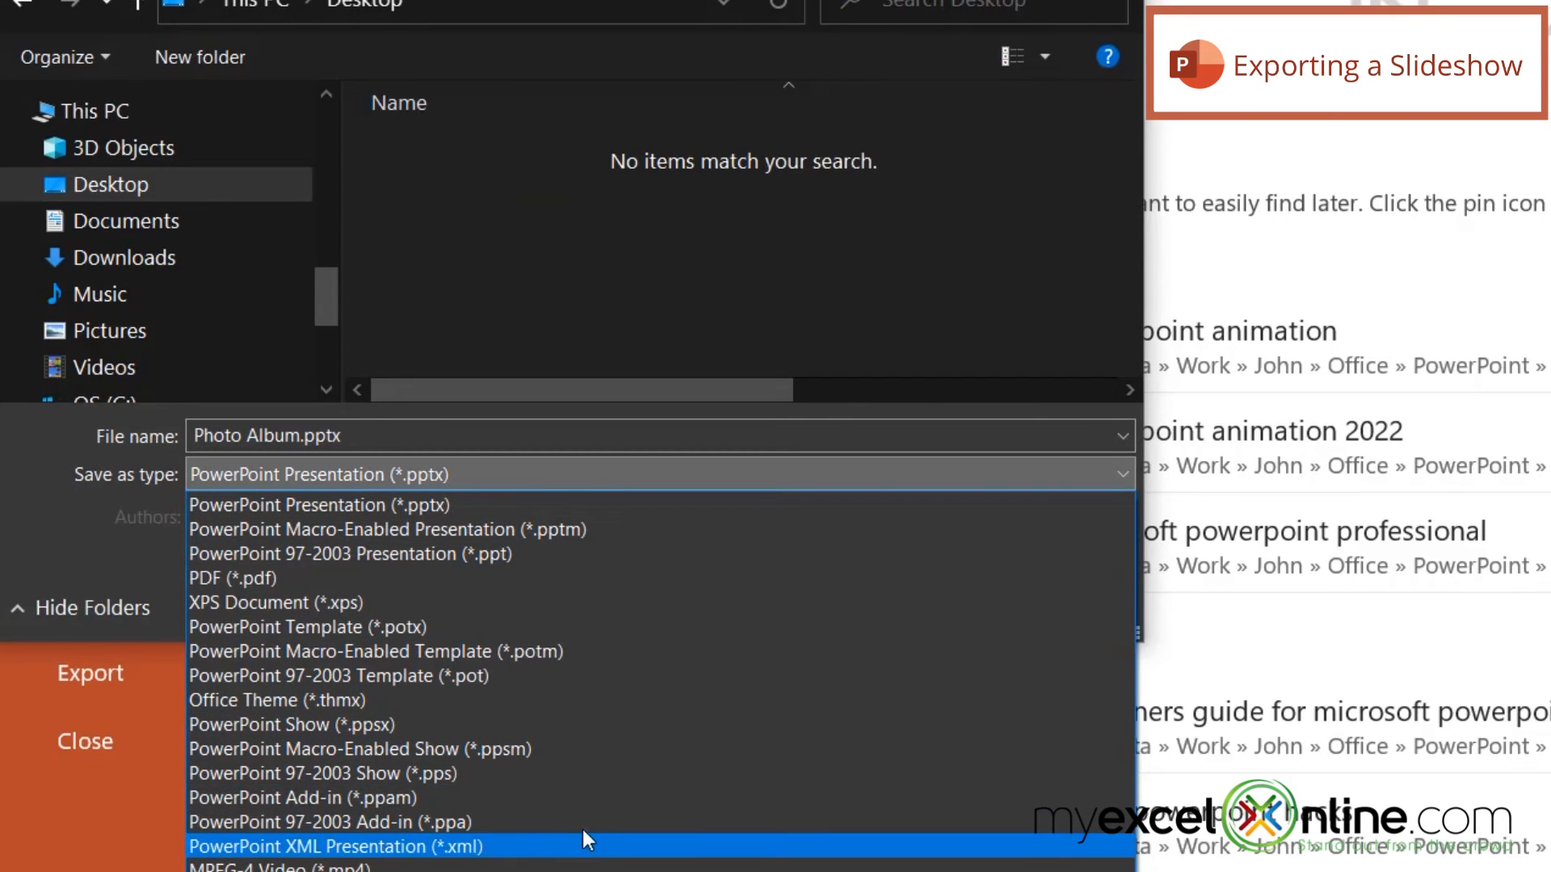
left_click(396, 724)
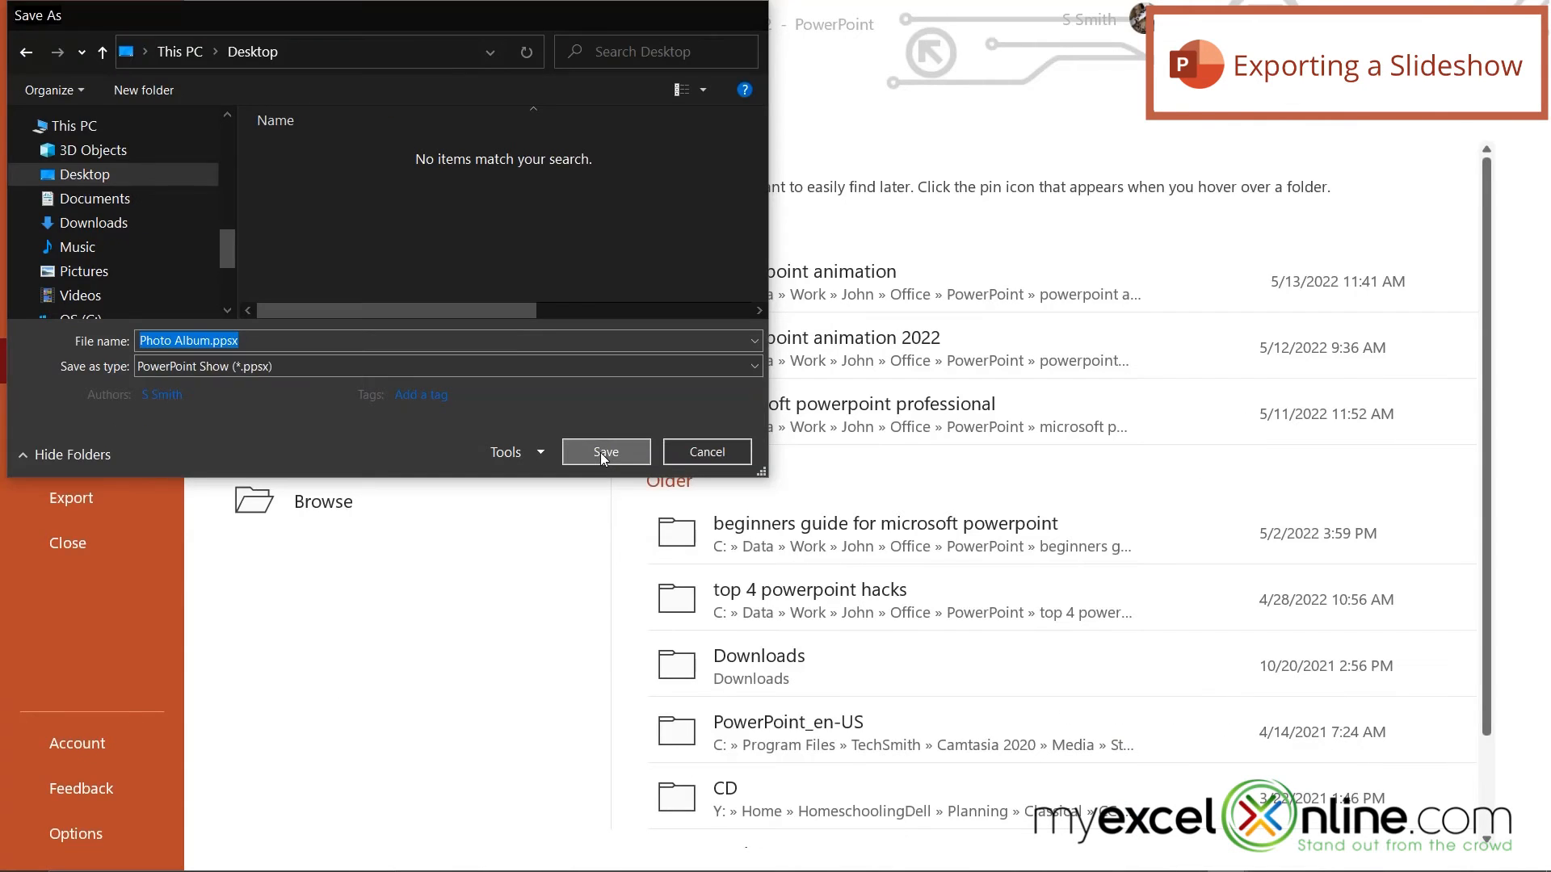
left_click(604, 452)
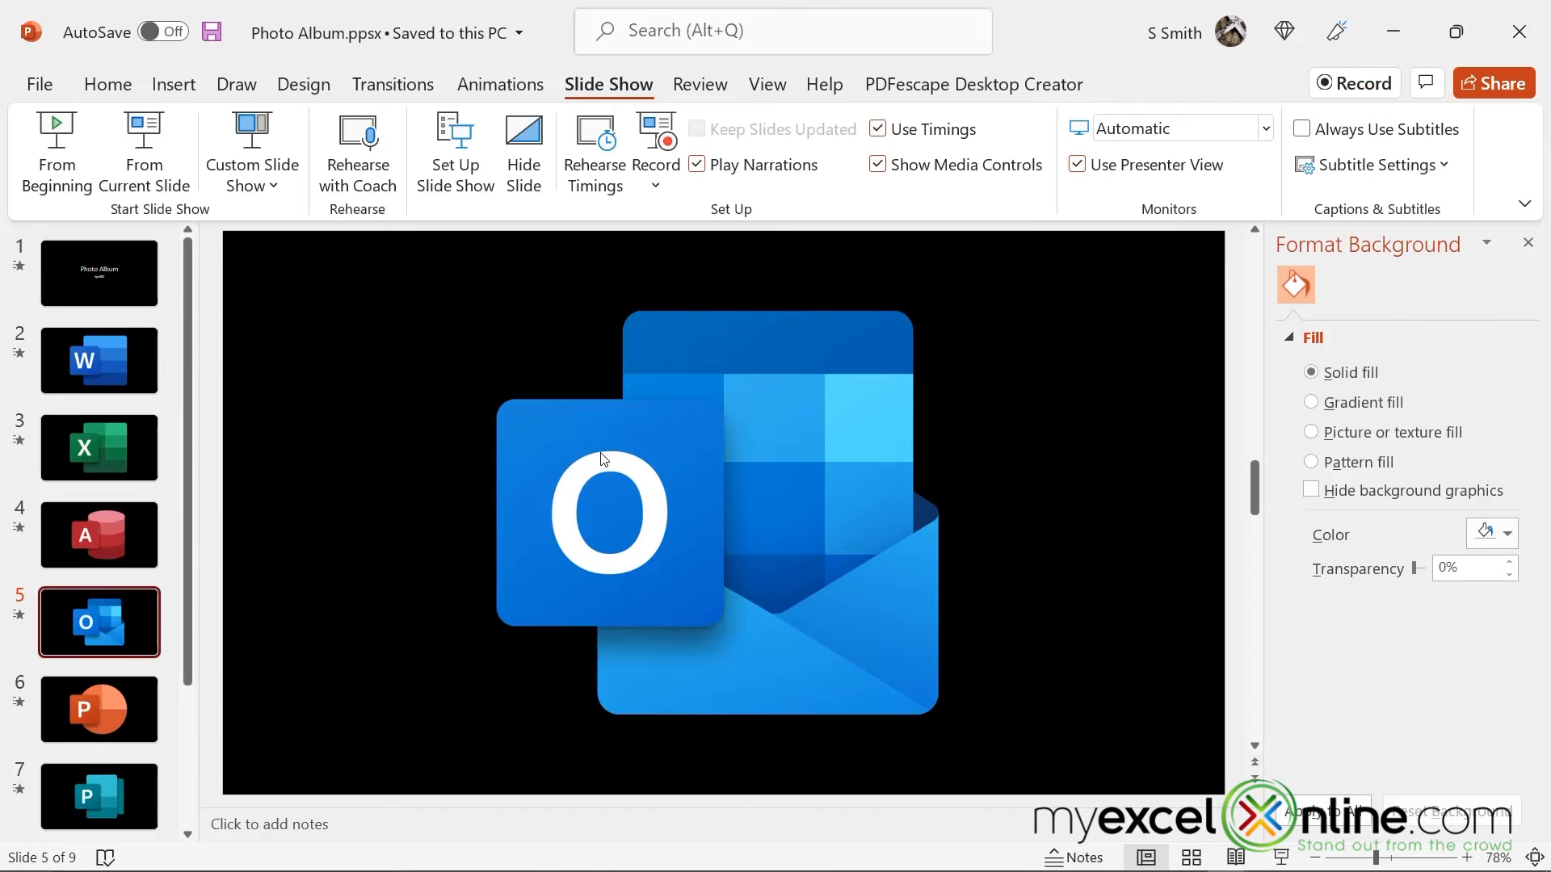
Step: Close the presentation, play Photo Album.ppsx from the desktop to check the show, and exit it at the Access slide
left_click(1526, 32)
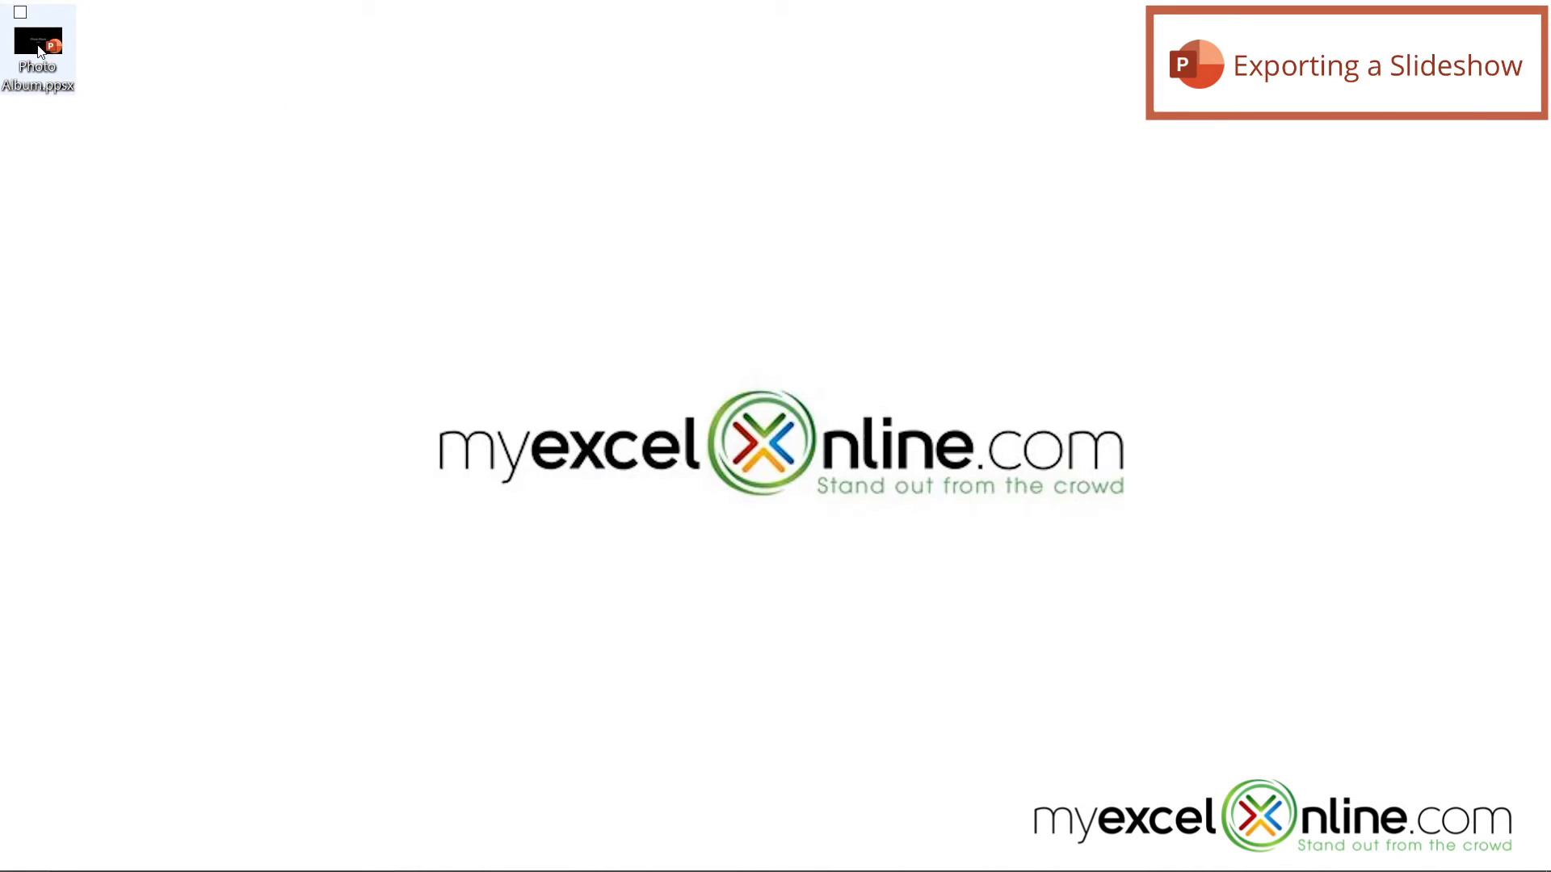
double_click(39, 50)
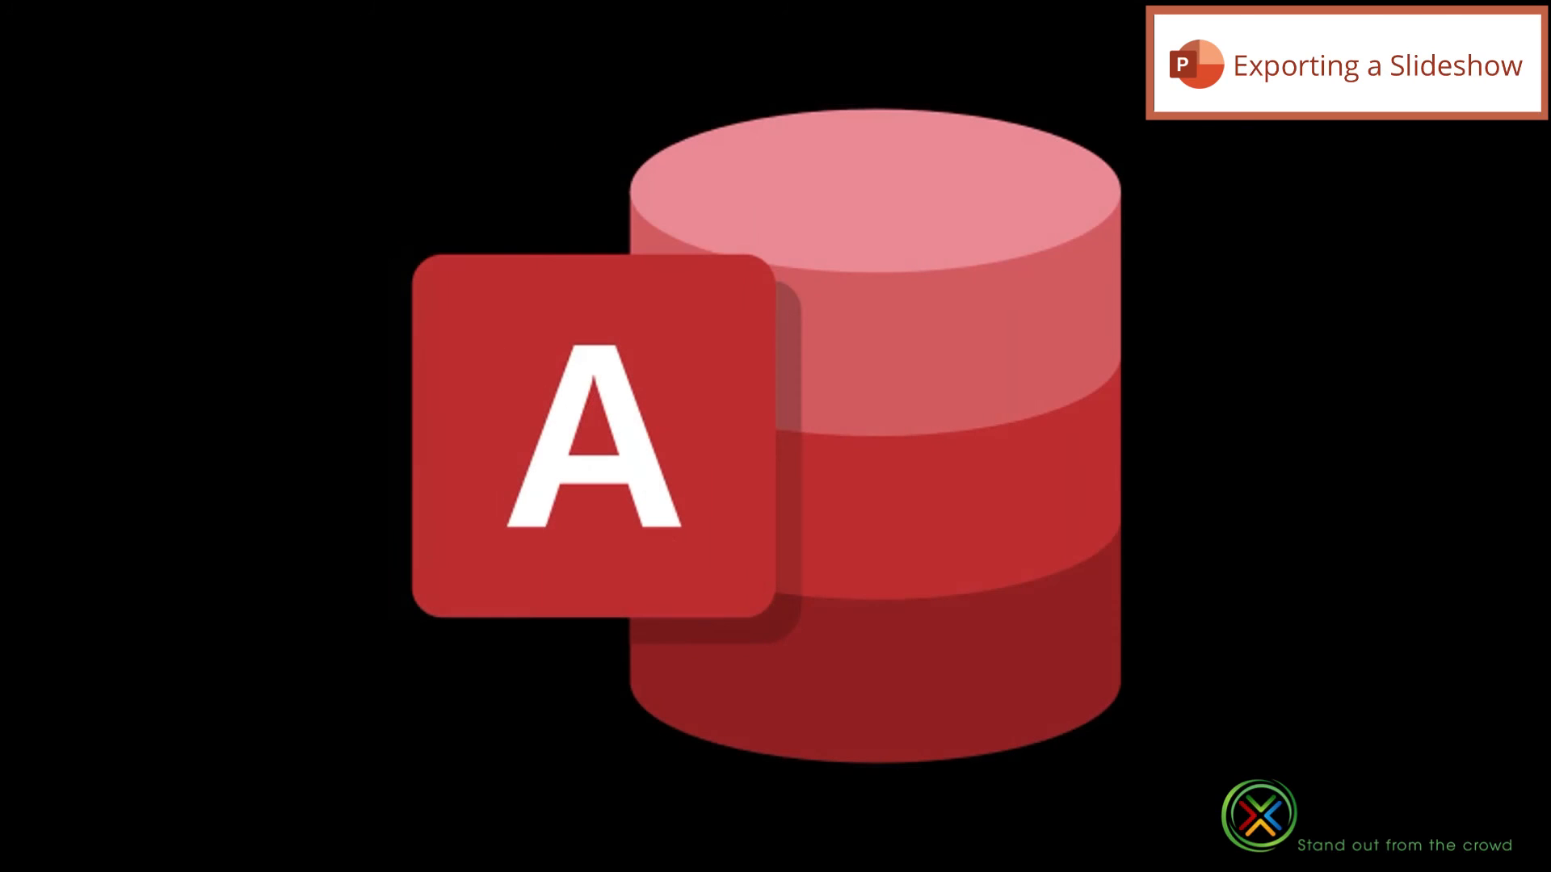
key("Escape")
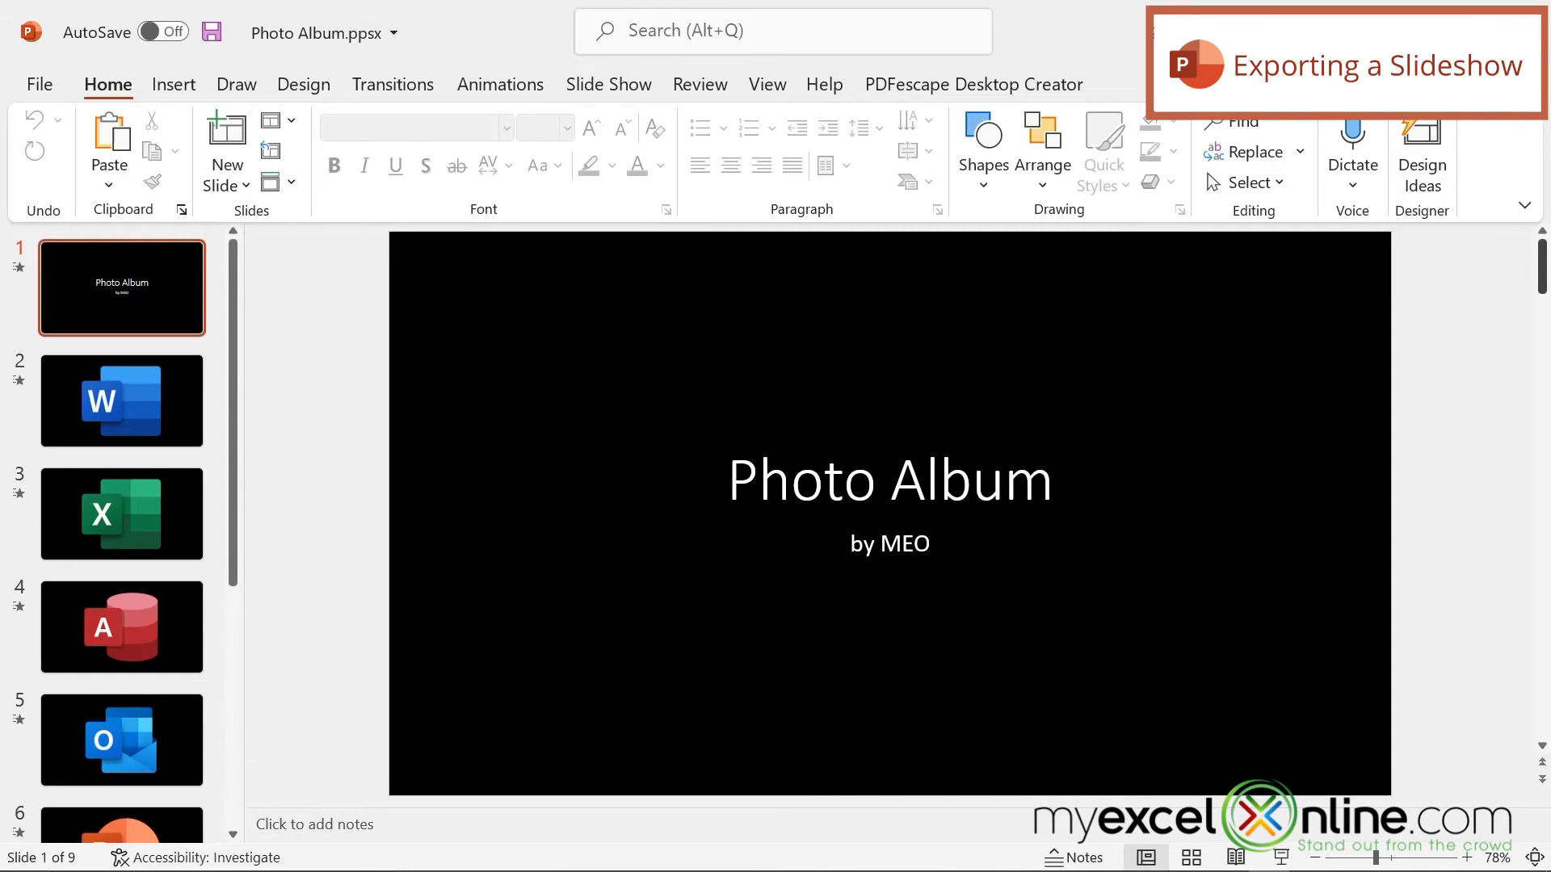
Step: Save a copy of the slideshow to the Desktop as an MPEG-4 video named Photo Album.mp4
left_click(42, 96)
left_click(55, 360)
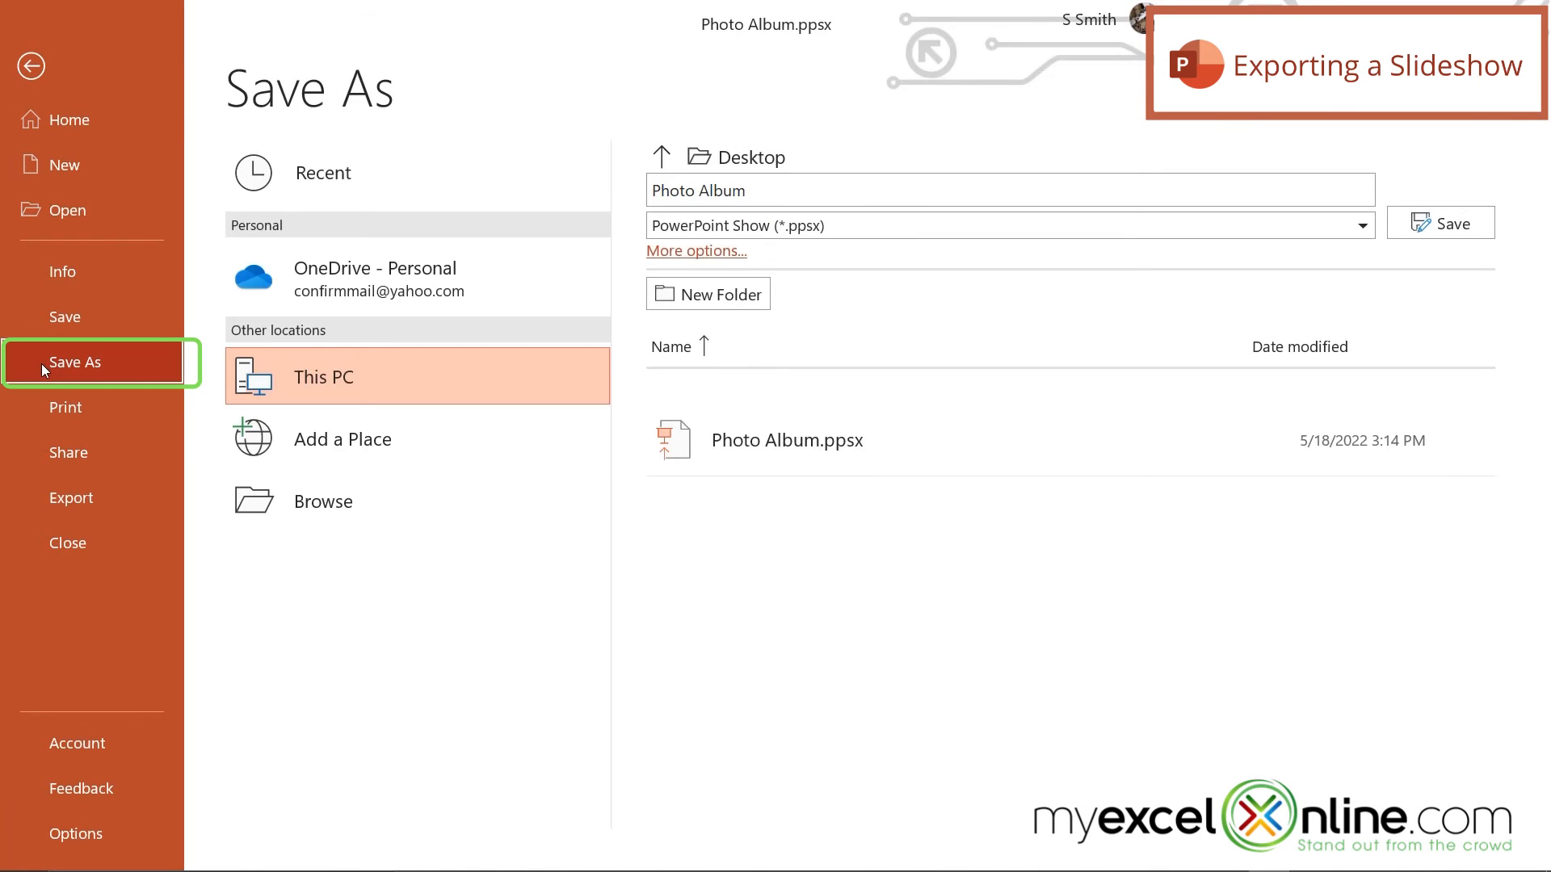
left_click(296, 514)
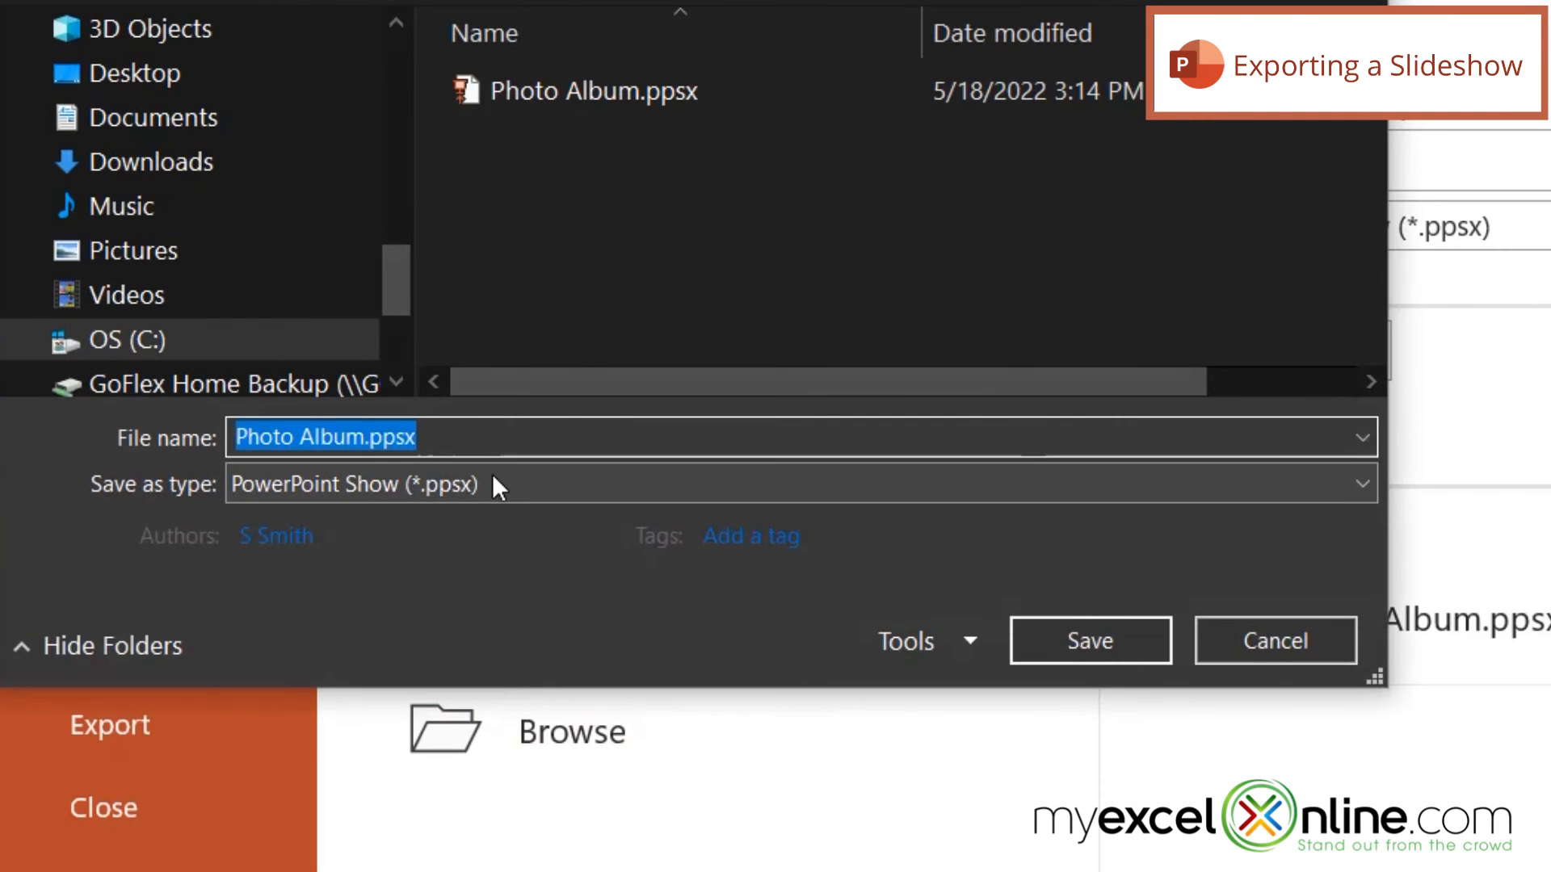
left_click(279, 363)
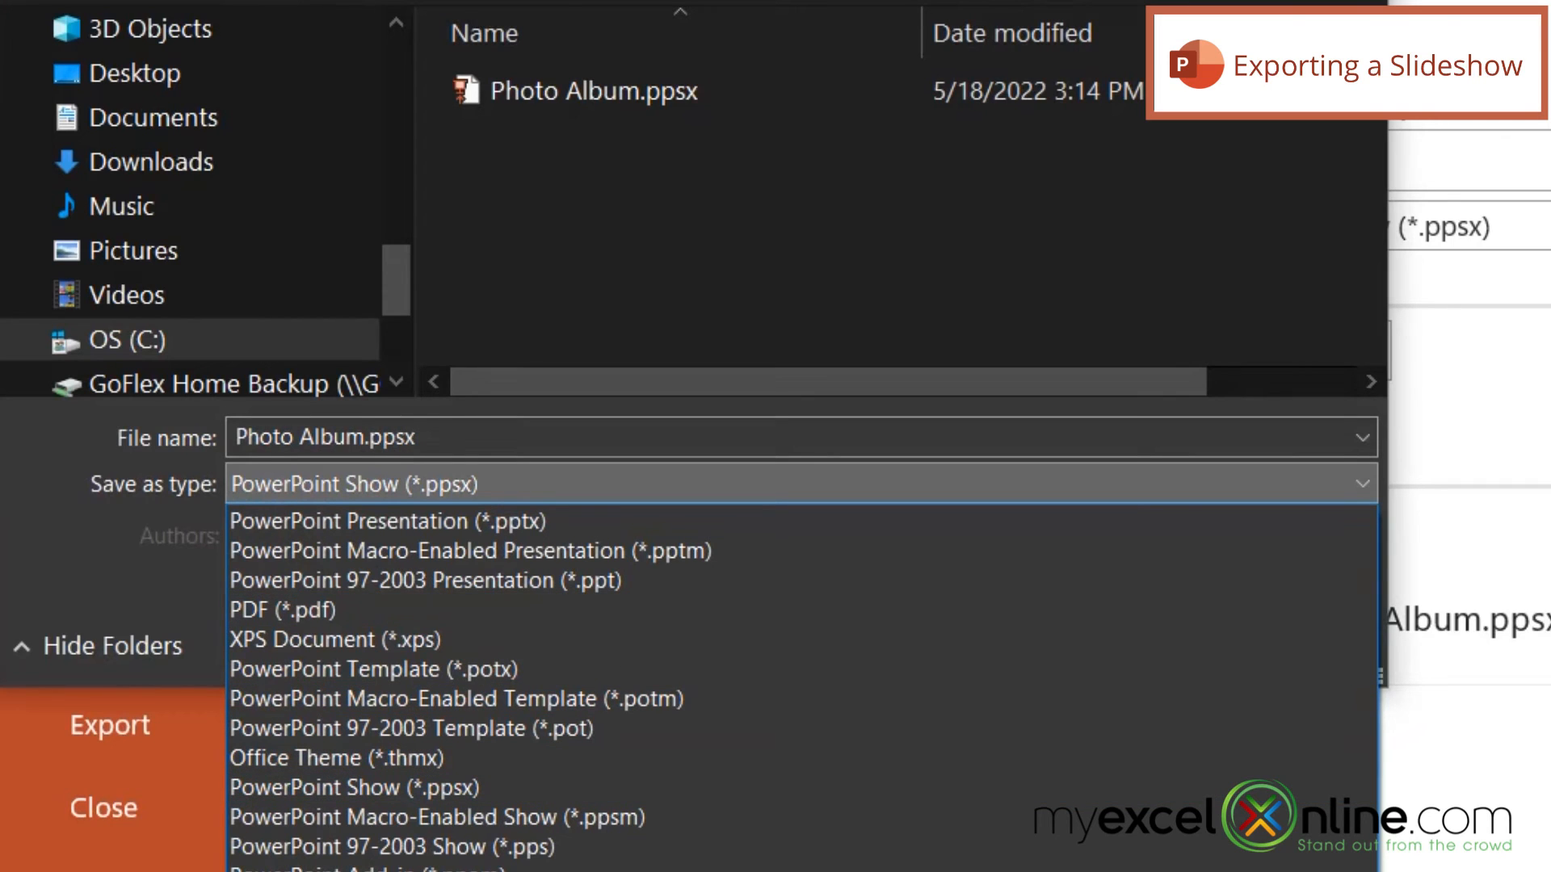
left_click(307, 871)
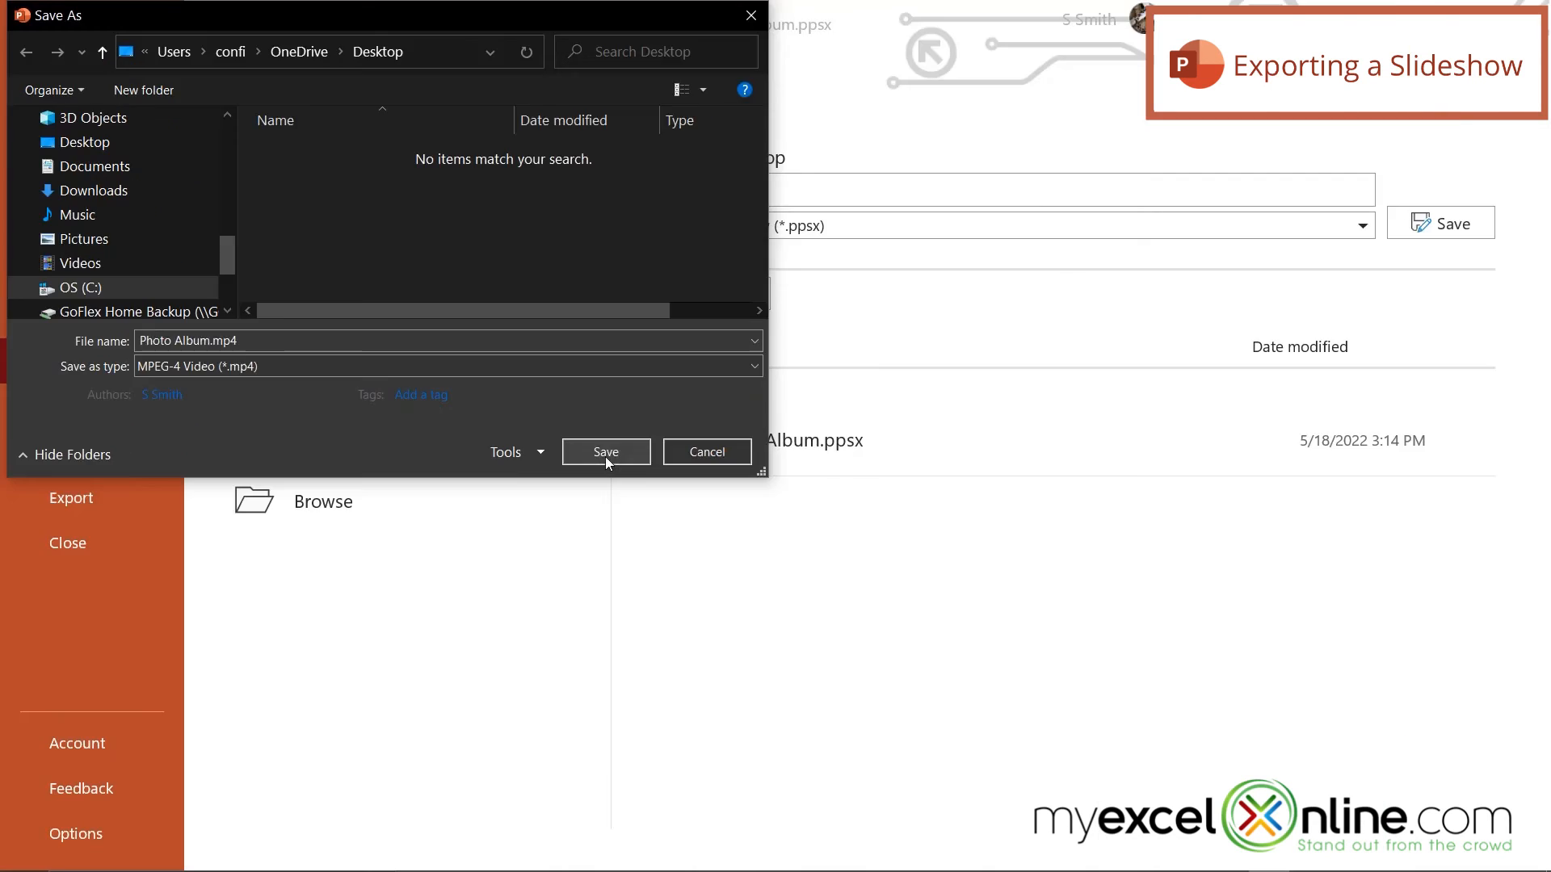
left_click(1112, 654)
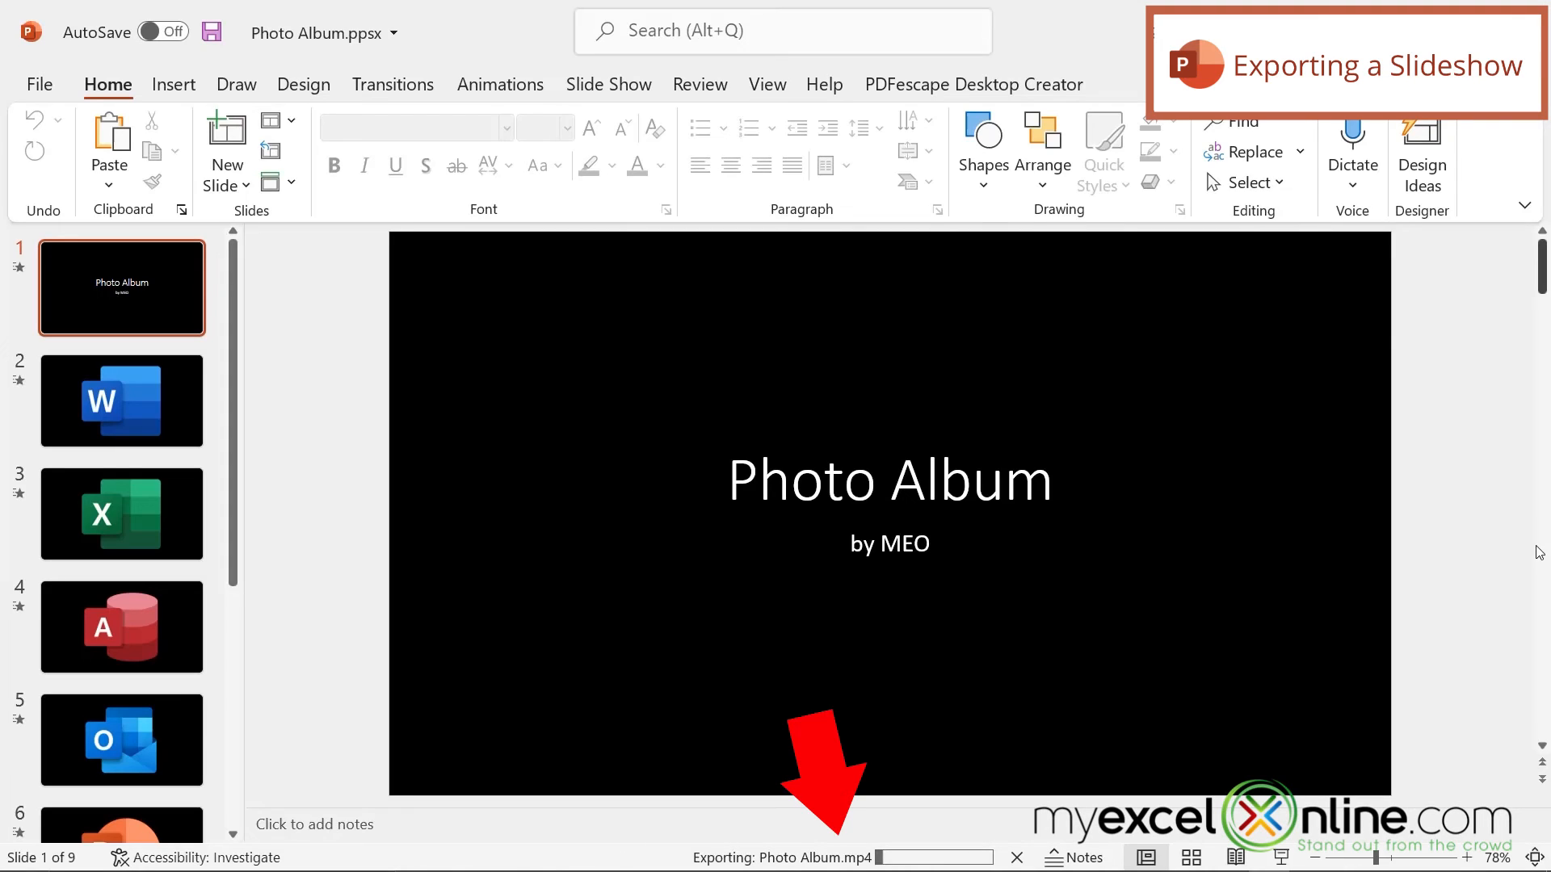